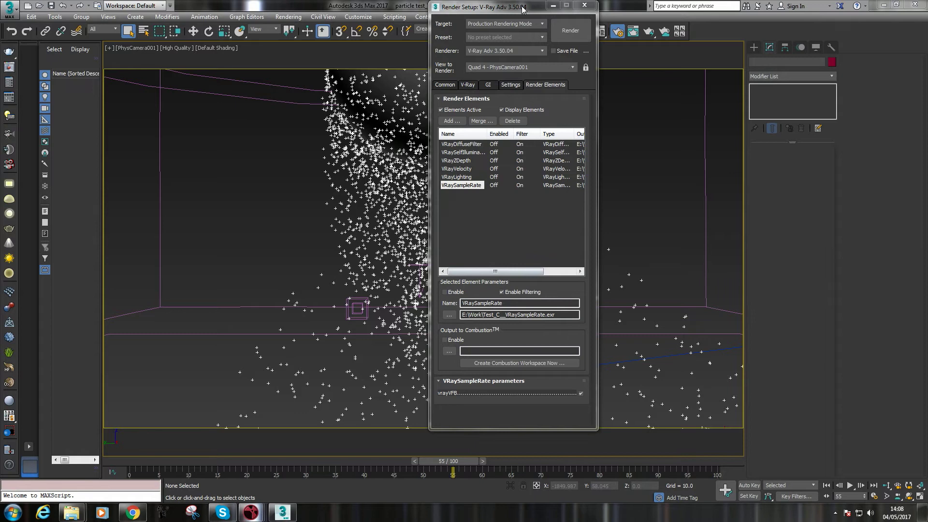
Advance the particle animation to frame 78, moving Render Setup aside and back
drag(527, 9, 748, 54)
drag(167, 474, 589, 460)
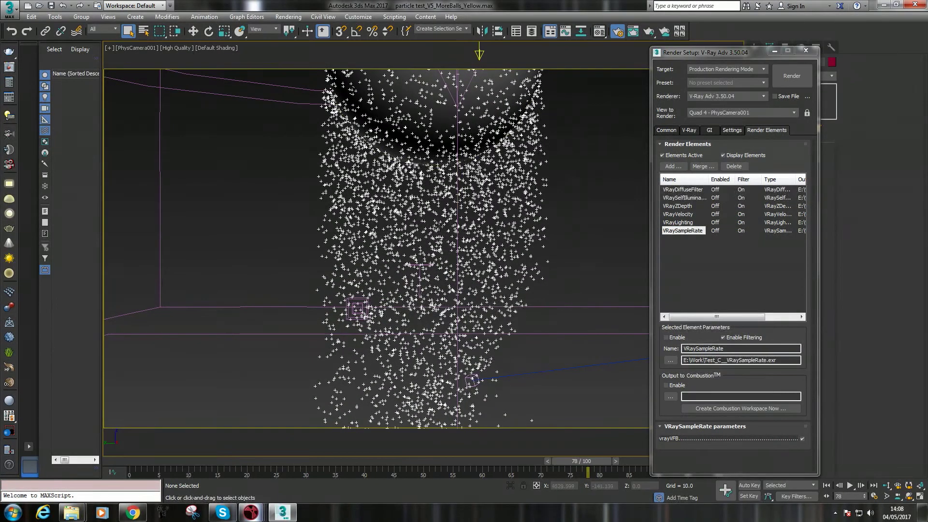
drag(724, 52, 328, 76)
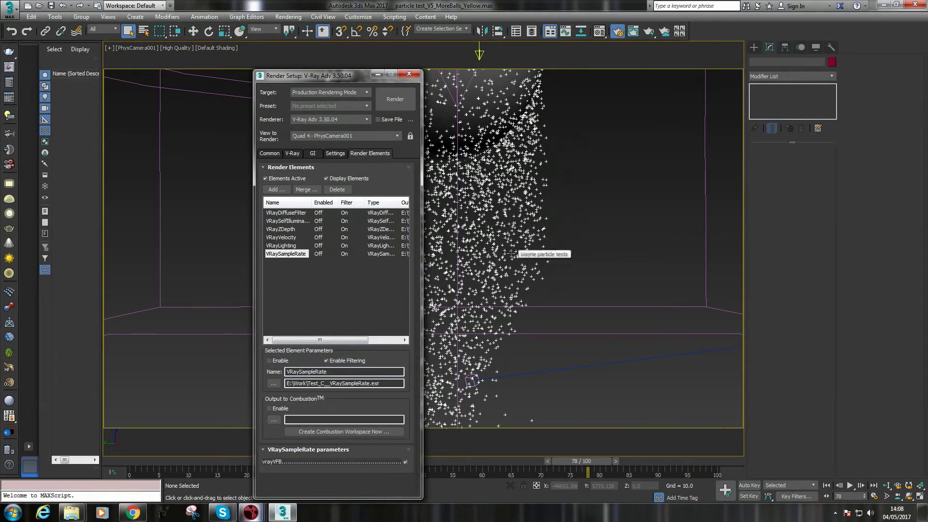
Delete the VRayDiffuseFilter and VRayLighting render elements
click(293, 215)
click(290, 223)
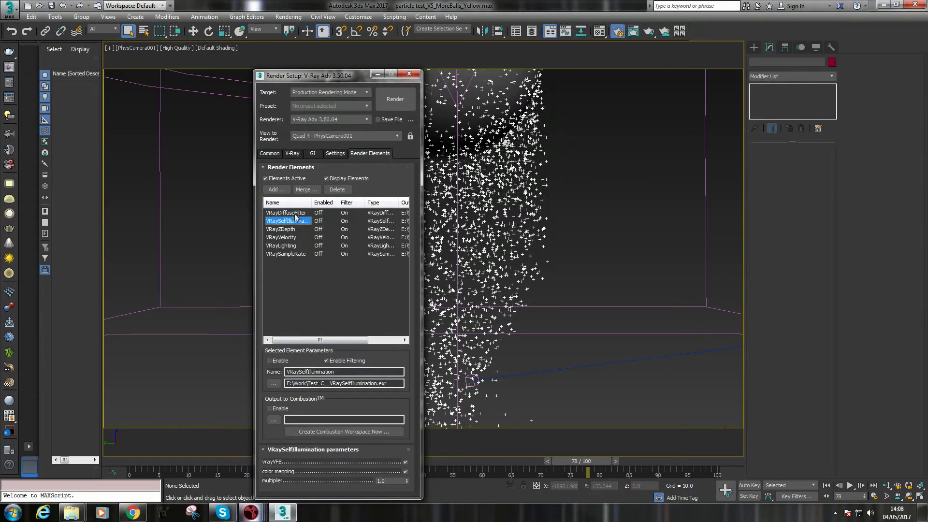
click(295, 213)
click(345, 190)
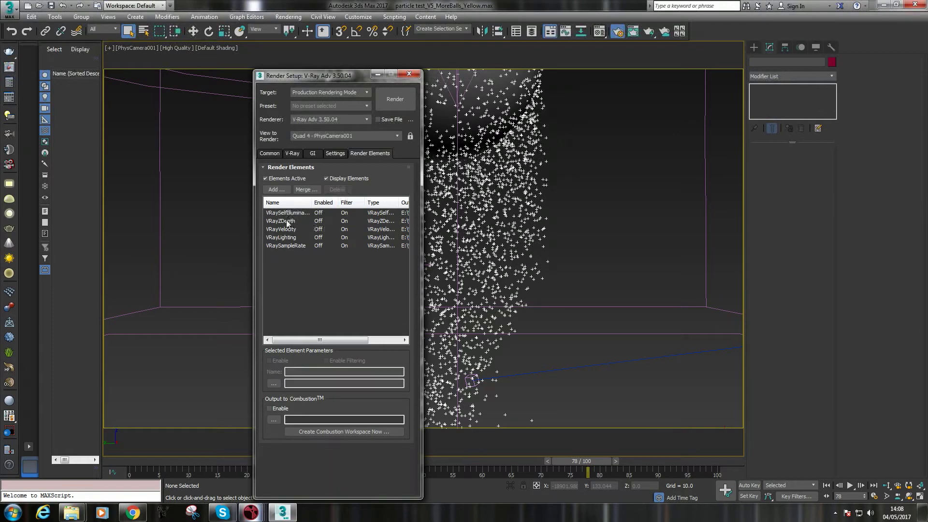
click(290, 221)
click(289, 229)
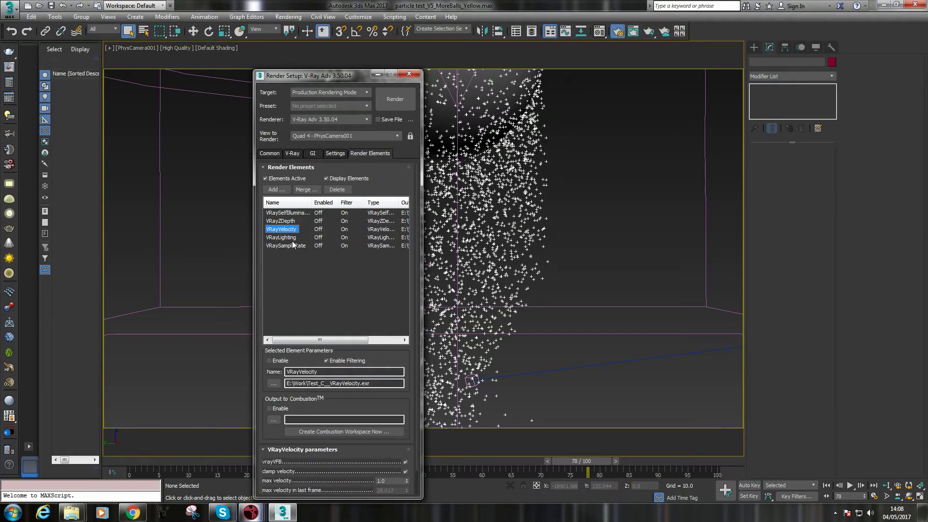
click(285, 237)
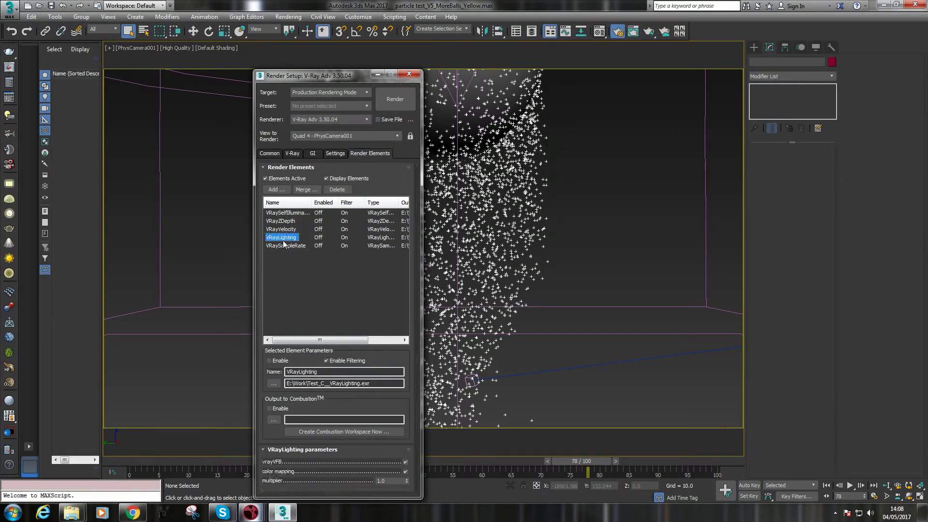
click(336, 190)
Delete VRaySampleRate and select VRayVelocity to inspect its settings
click(318, 237)
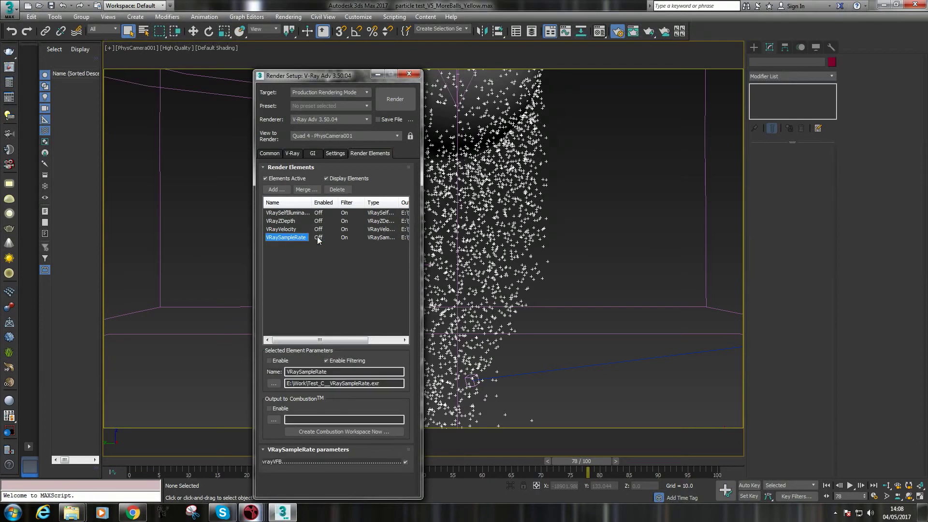
click(337, 189)
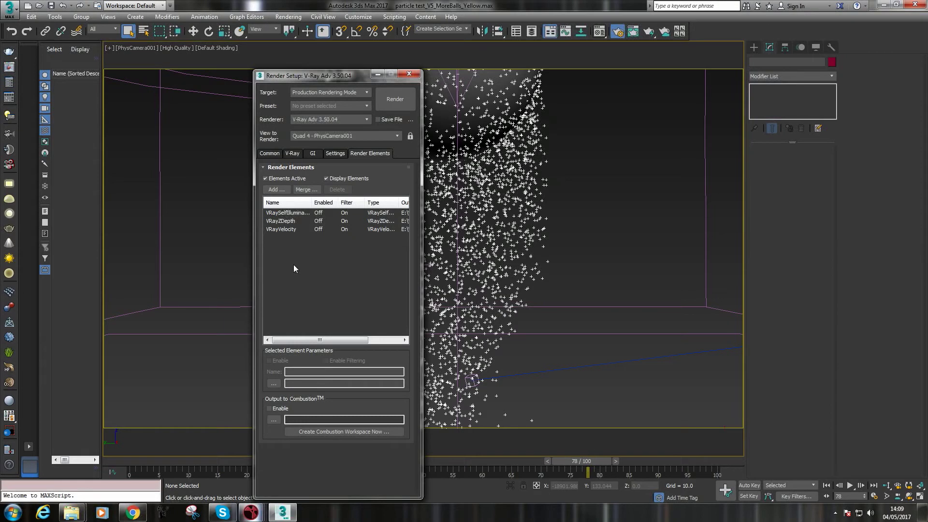
click(281, 229)
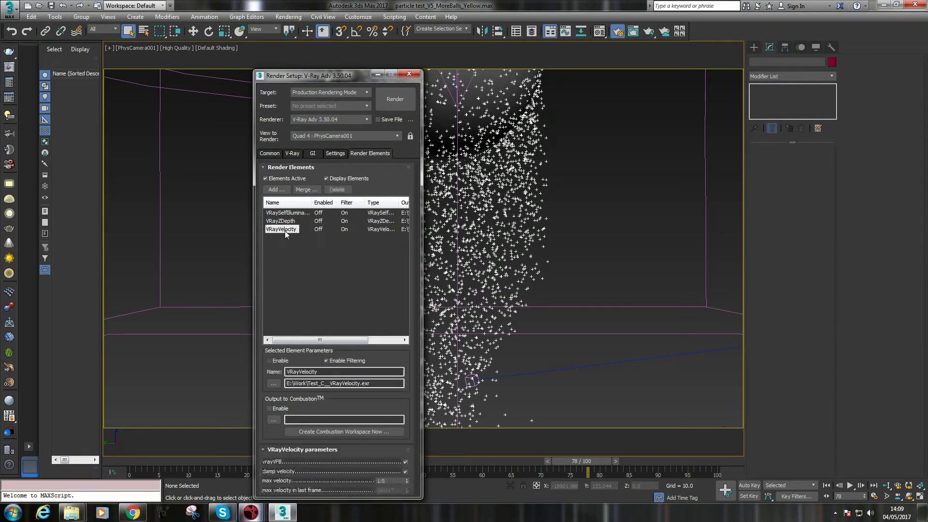
scroll(256, 358, down, 2)
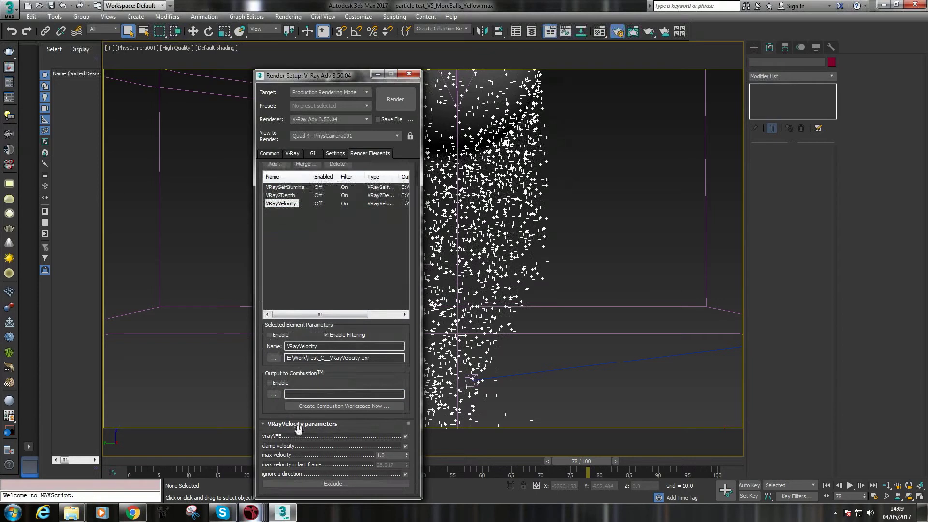
drag(258, 202, 260, 279)
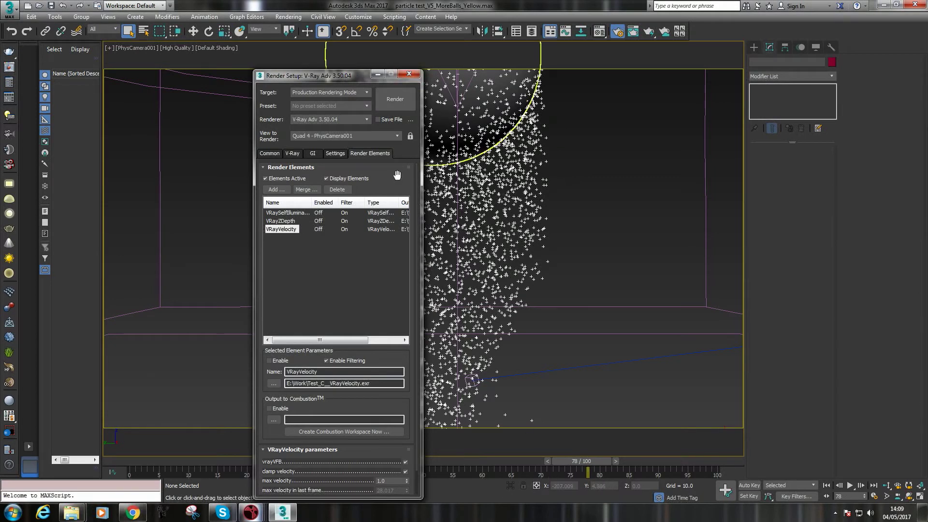
Render frame 78 at 1280 x 720 into the V-Ray frame buffer without saving
click(392, 102)
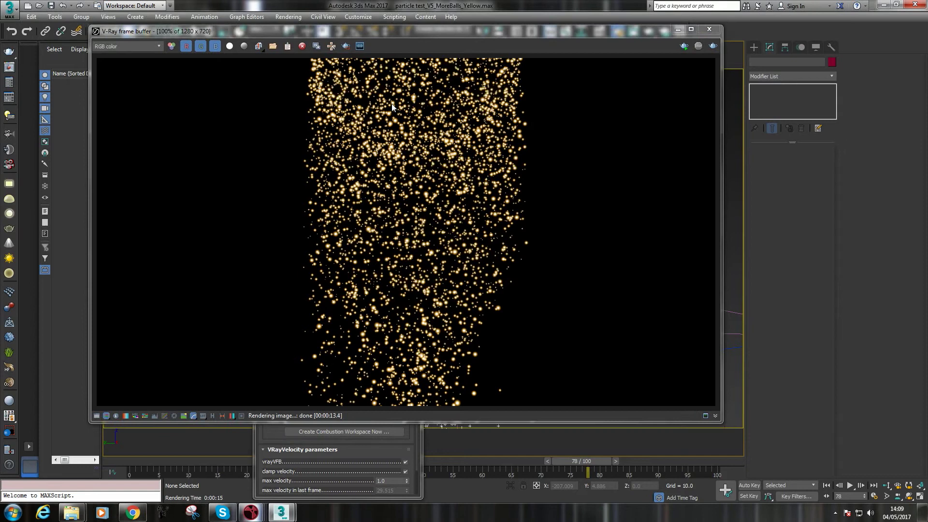
click(272, 46)
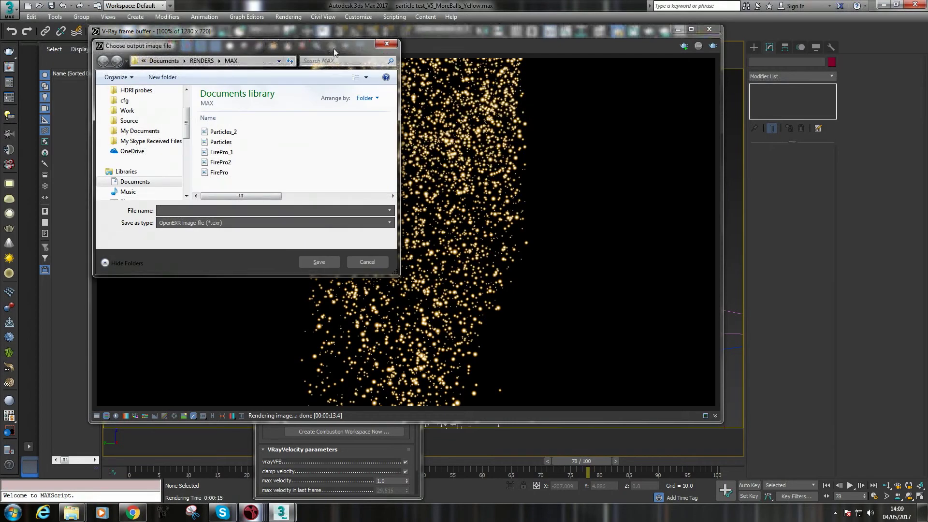
click(386, 44)
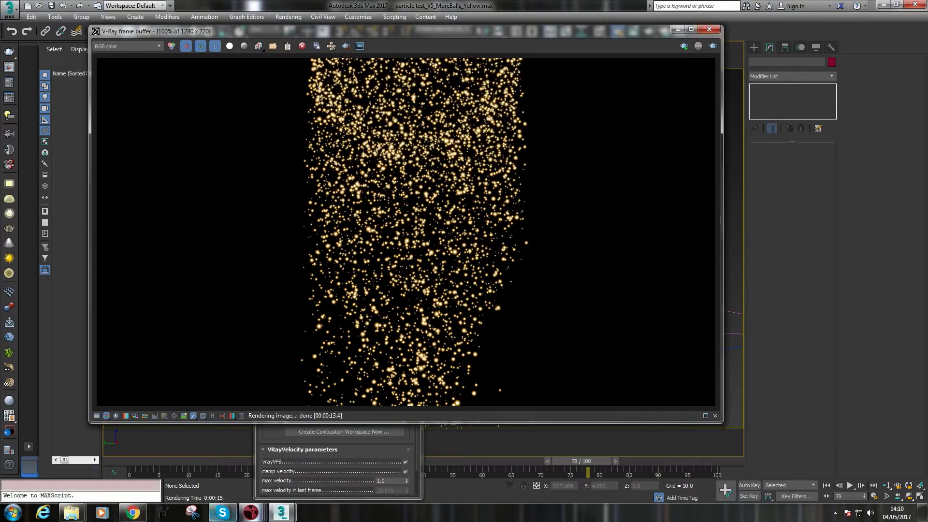
In Nuke, paste in the Test_C, Test_B and Test_D_Skull render sequences as Read nodes
mouse_move(251, 512)
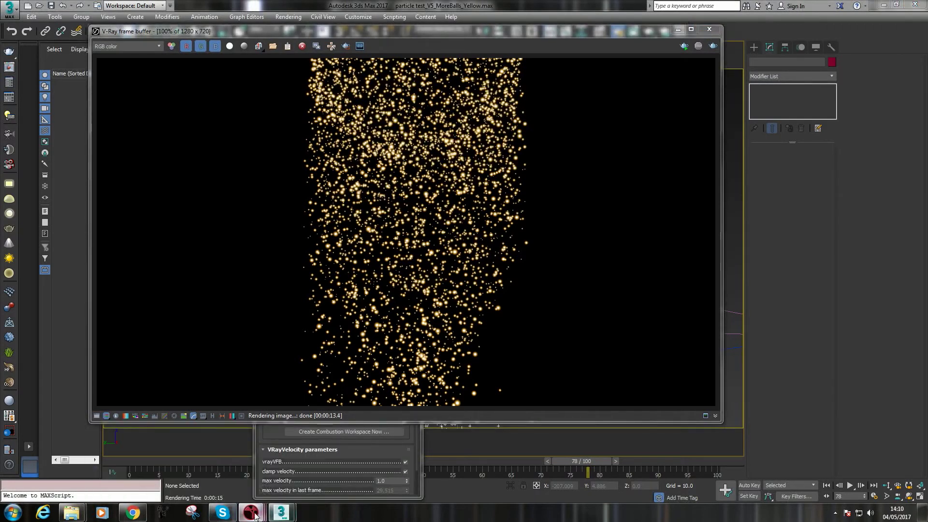
click(338, 466)
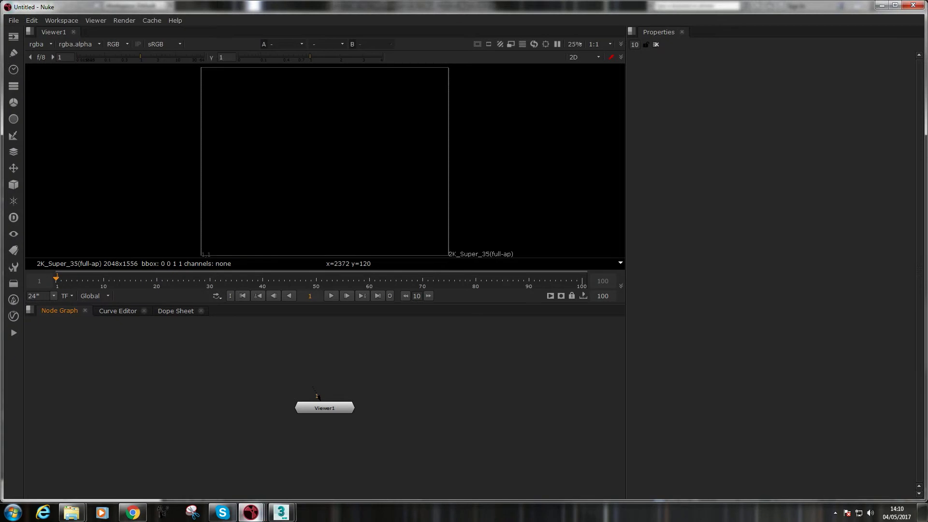
middle_drag(375, 373, 331, 416)
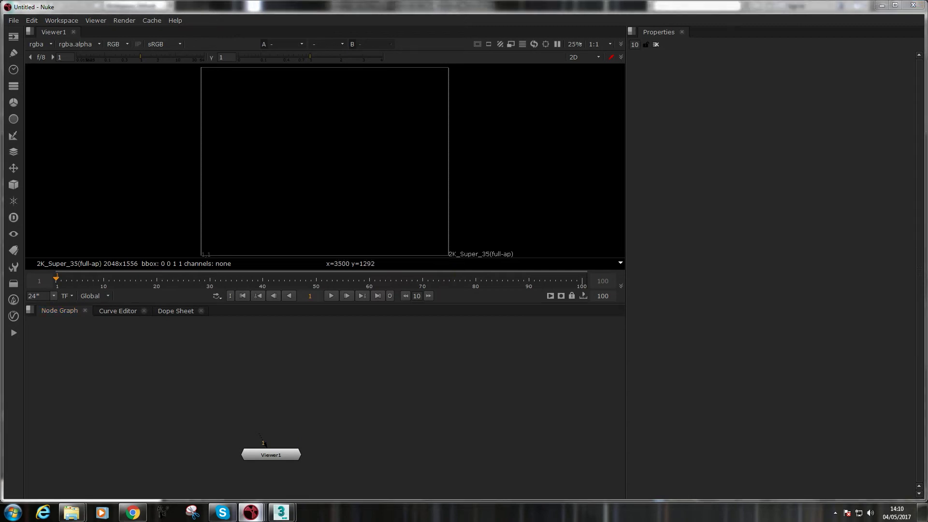
key(ctrl+v)
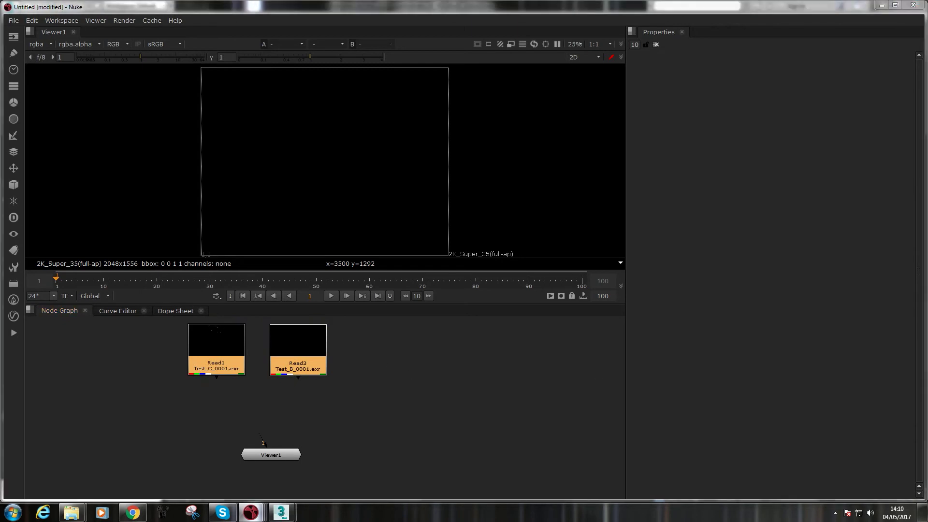
click(94, 355)
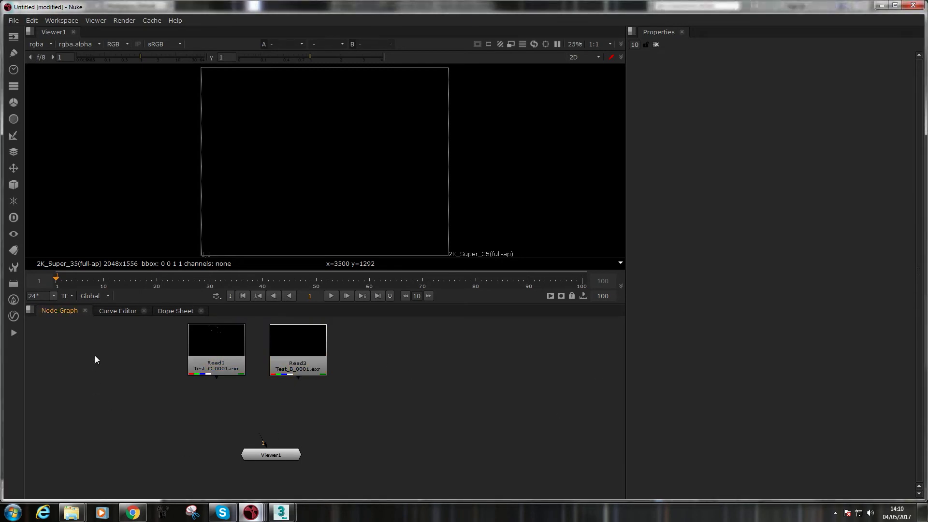
key(ctrl+v)
click(495, 414)
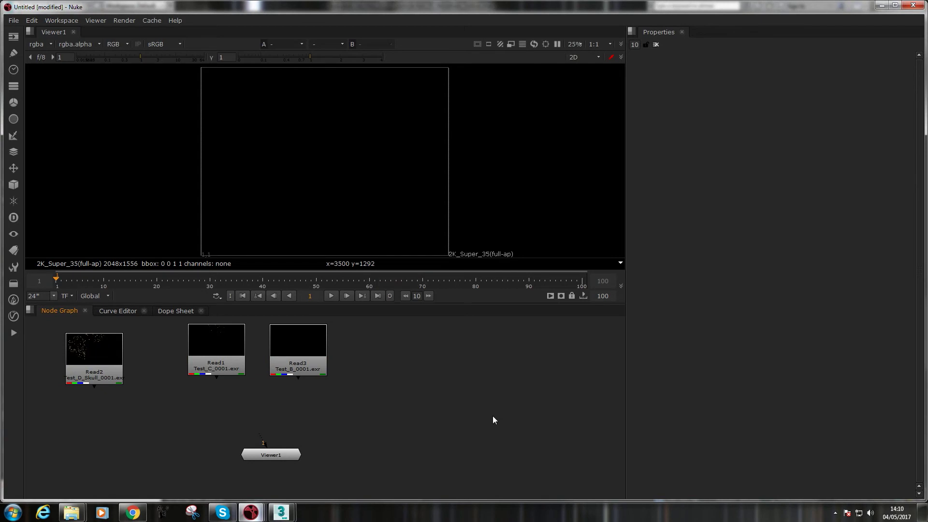
Set the project format to HD_720 1280x720 and line up the Read nodes
key(s)
click(751, 361)
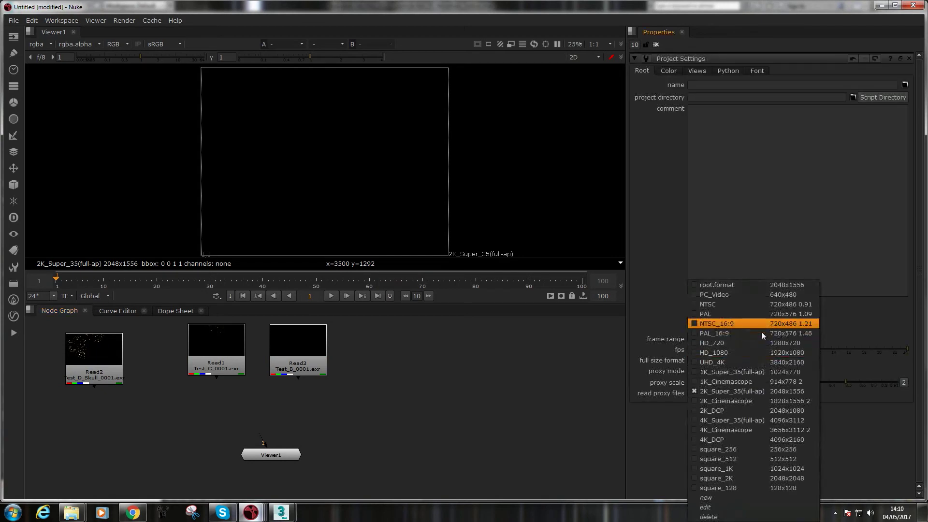
click(758, 342)
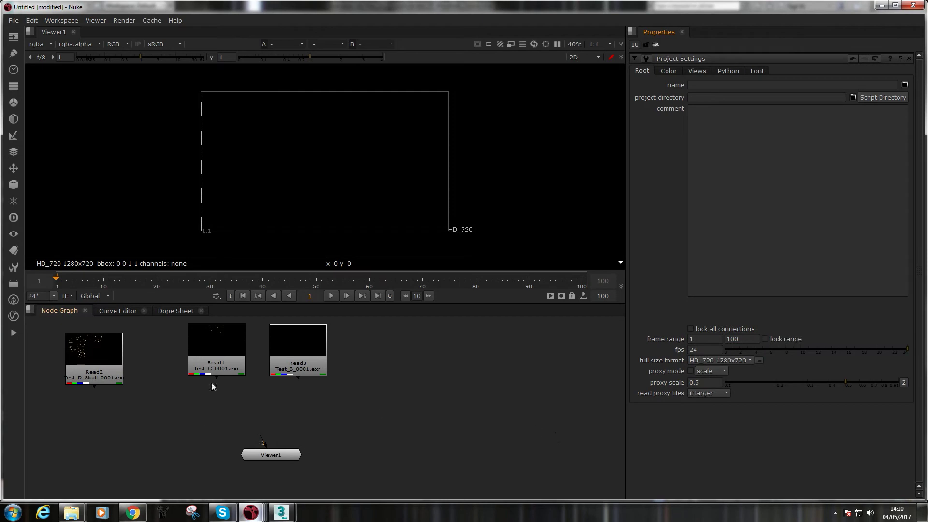
drag(211, 362, 188, 373)
drag(297, 369, 284, 380)
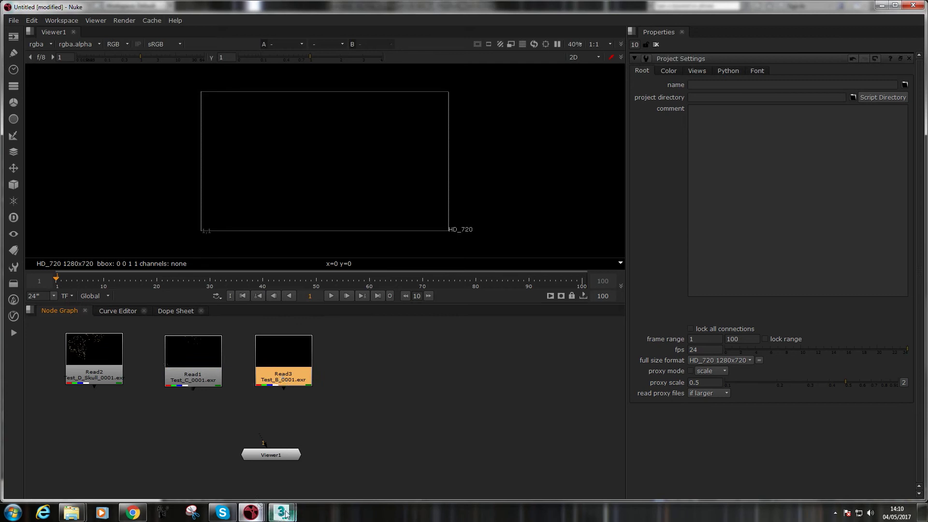
mouse_move(281, 512)
click(263, 478)
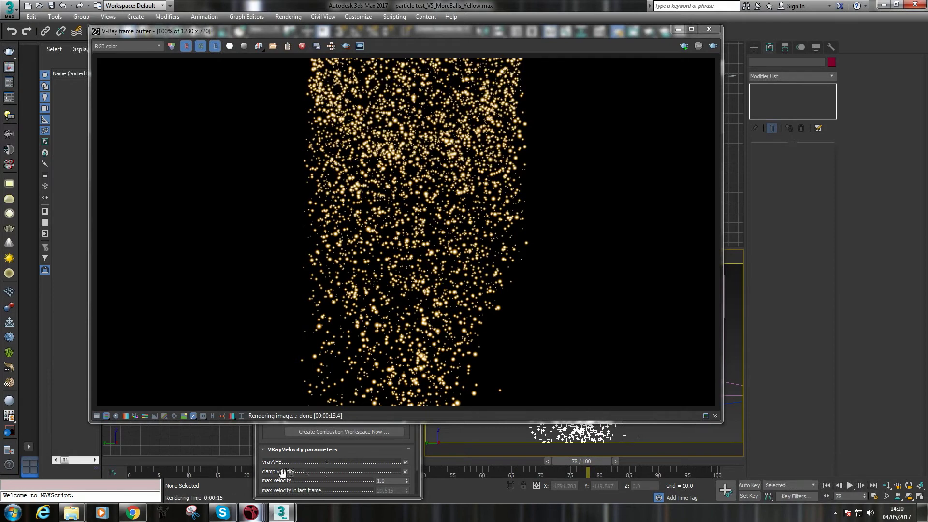
Check the Common tab output settings in Render Setup, then return to Nuke
click(261, 455)
click(269, 153)
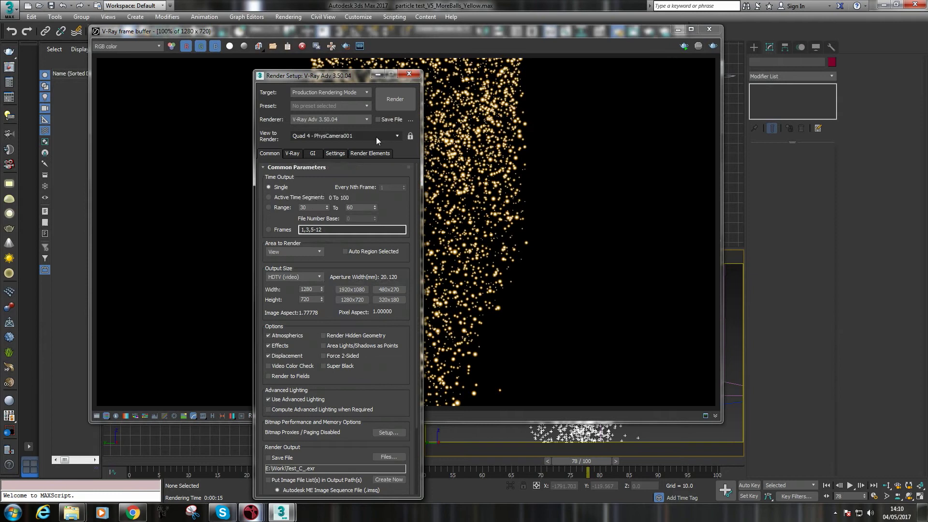
click(378, 73)
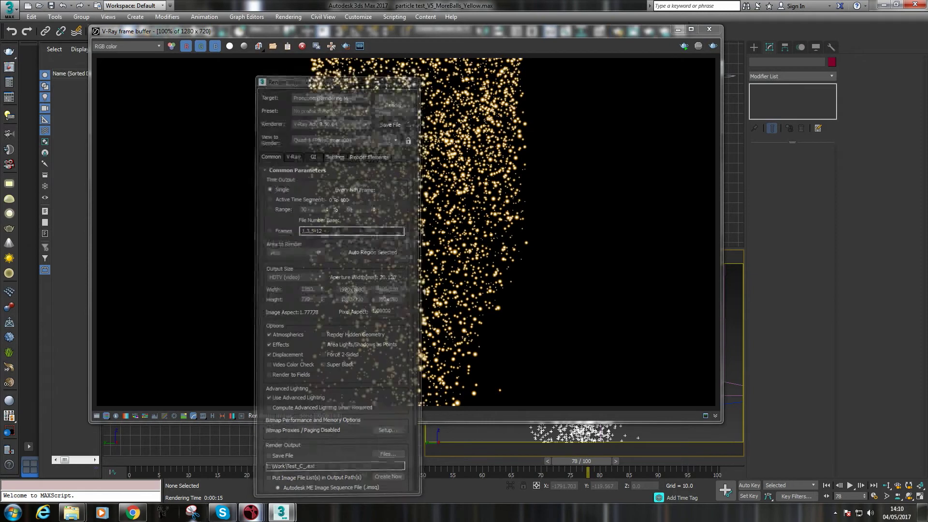
mouse_move(260, 502)
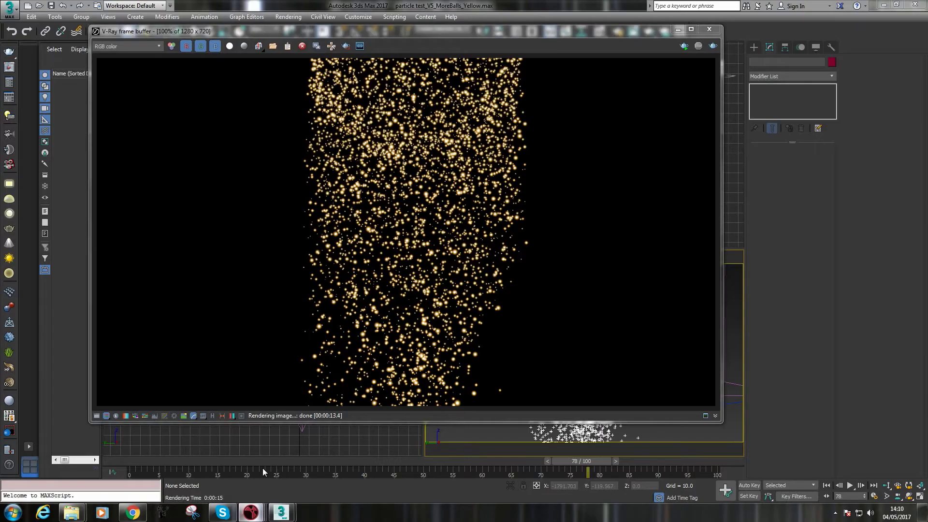
click(268, 493)
click(335, 413)
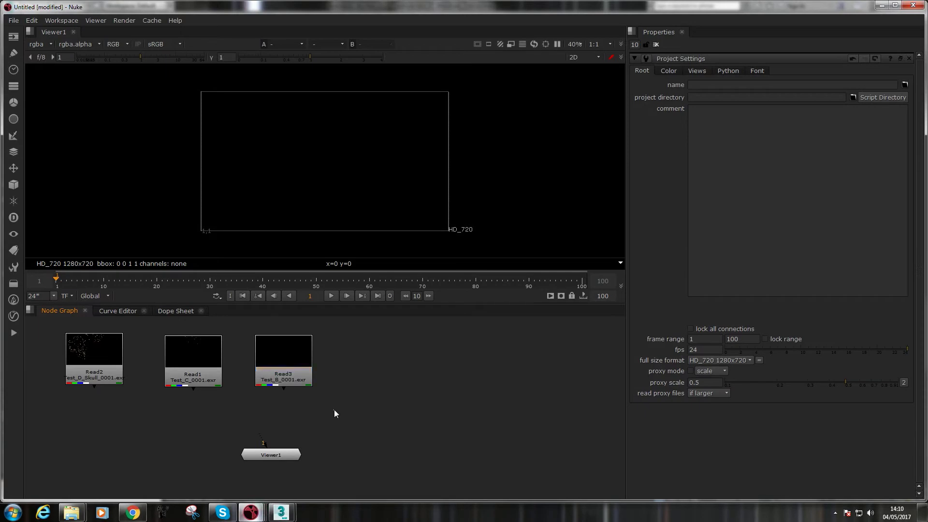
click(95, 360)
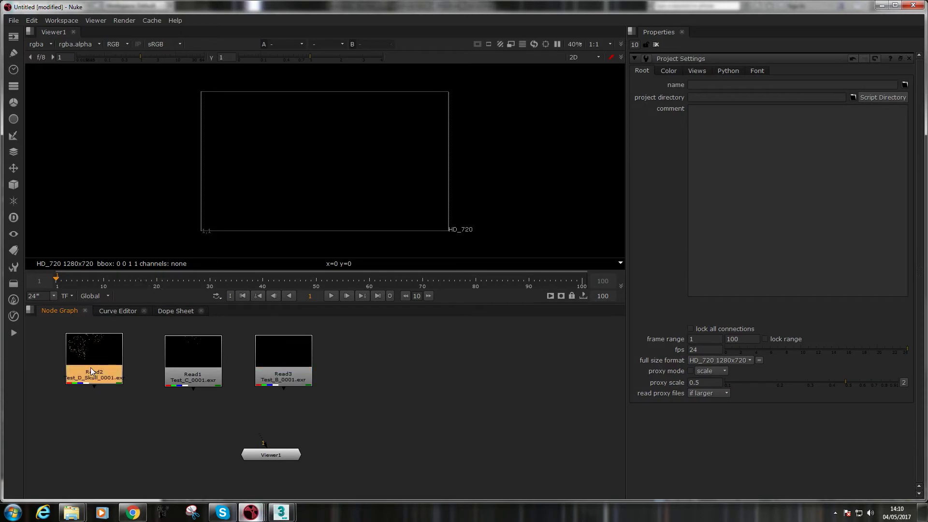
key(1)
click(147, 279)
drag(270, 280, 545, 280)
click(201, 348)
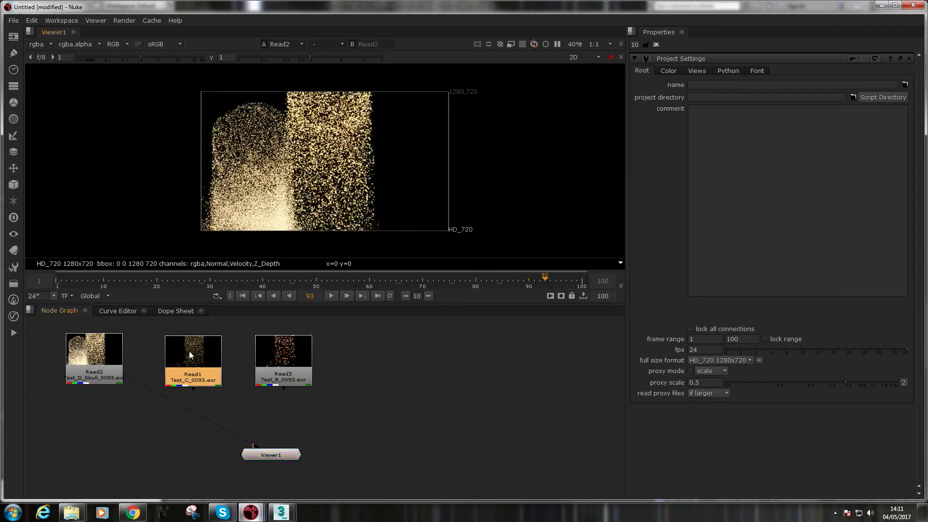
key(1)
click(501, 280)
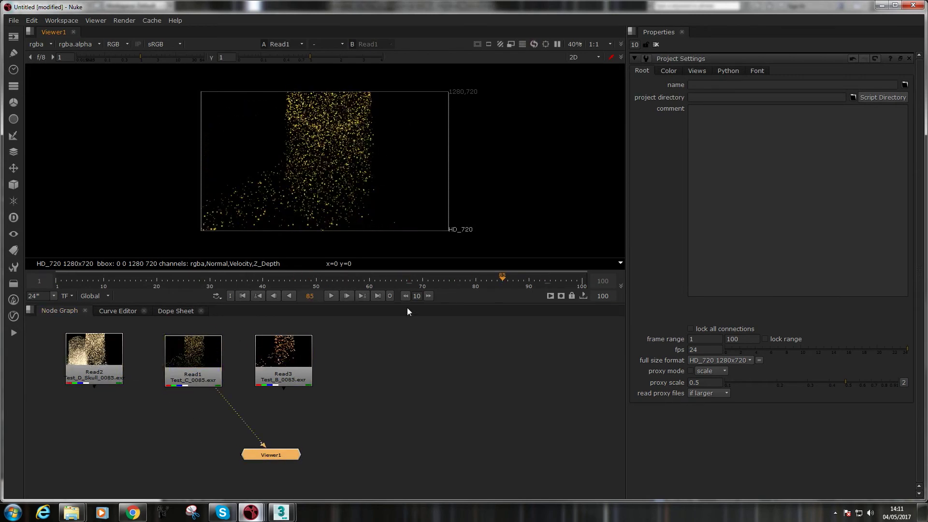
click(303, 346)
key(1)
mouse_move(394, 280)
mouse_down()
mouse_move(554, 280)
mouse_move(385, 280)
mouse_up()
drag(312, 288, 242, 285)
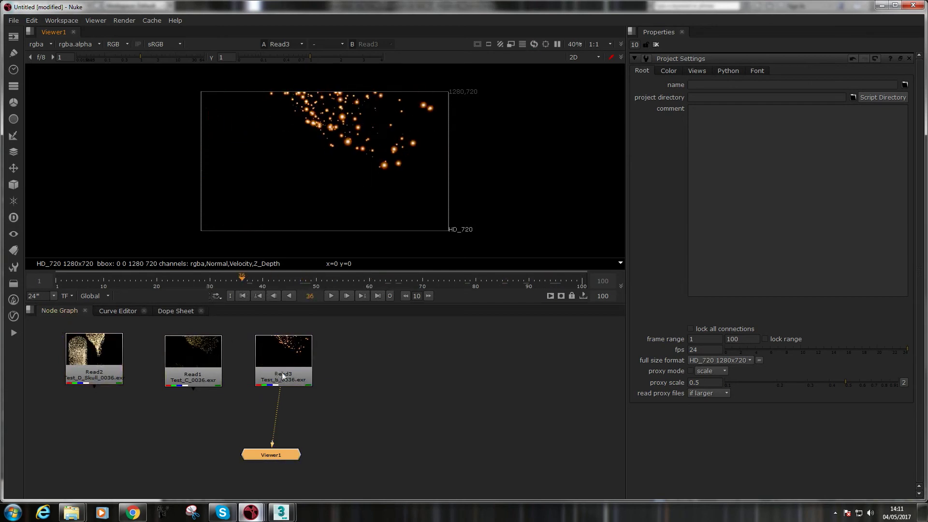
click(283, 375)
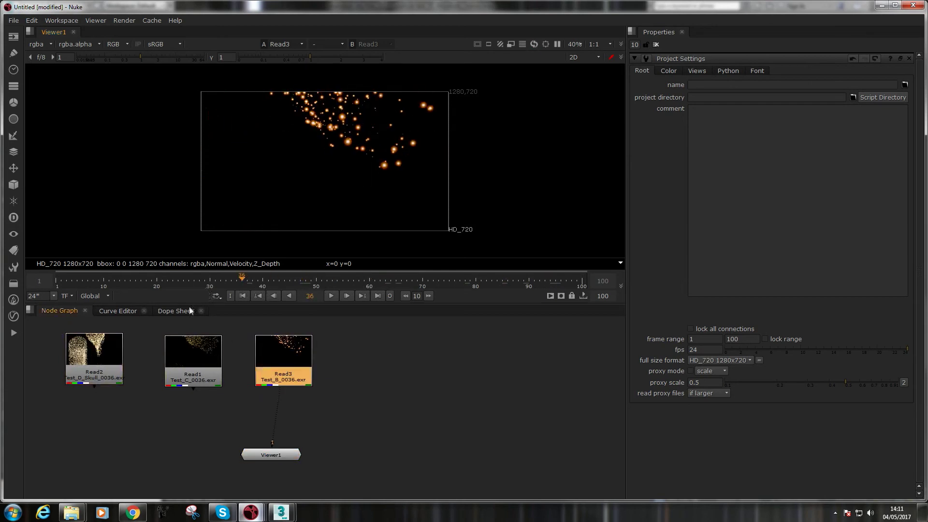
click(242, 298)
click(328, 297)
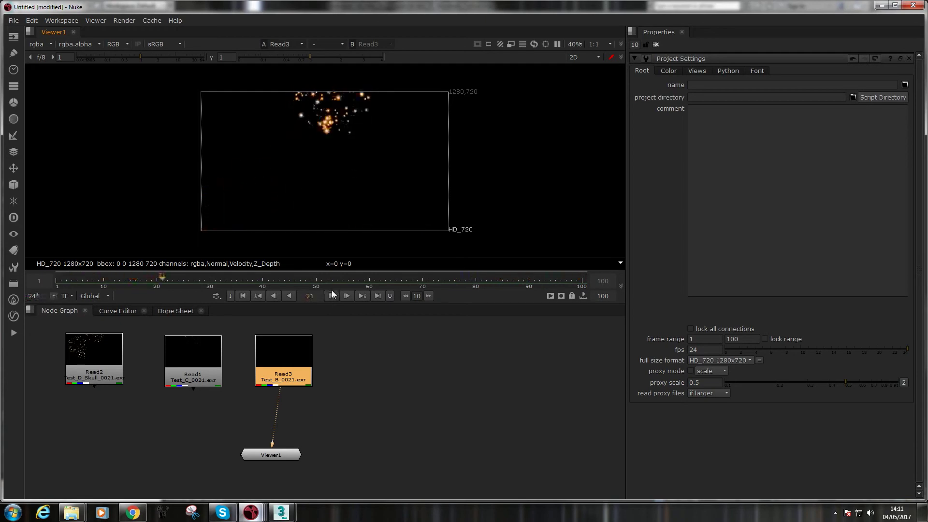
click(332, 294)
click(341, 377)
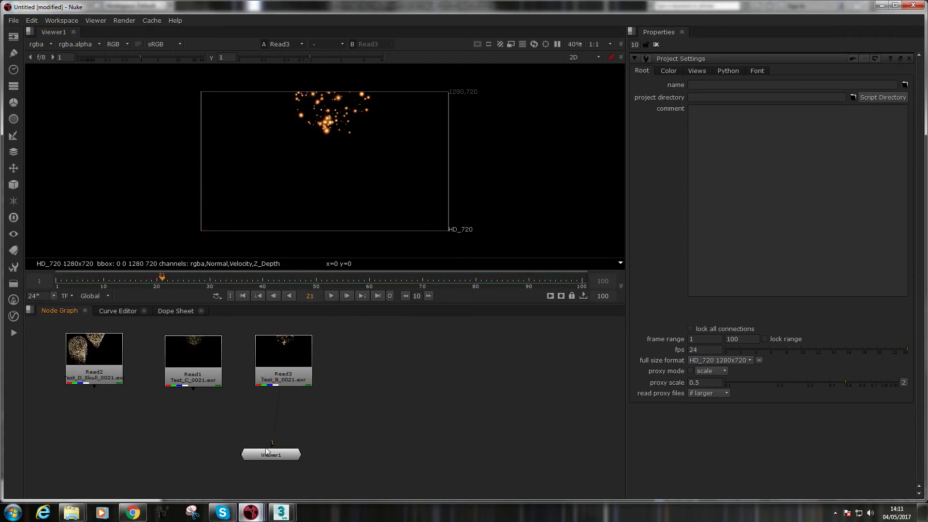
drag(268, 453, 279, 455)
click(95, 367)
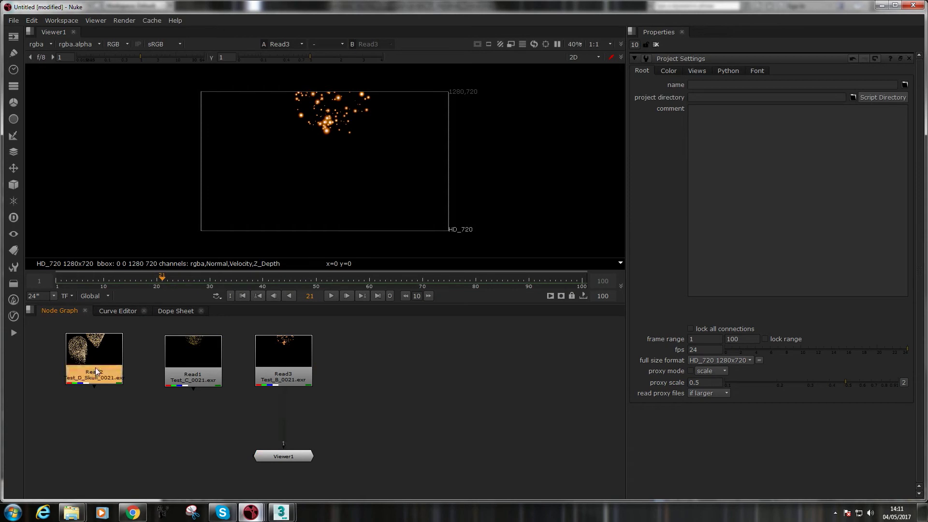
key(1)
click(60, 282)
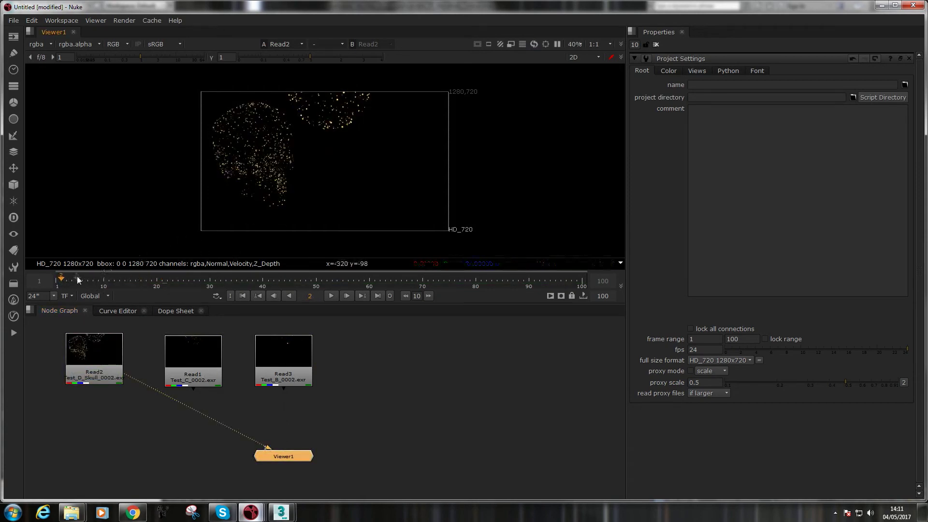
drag(77, 277, 391, 280)
Add a VectorBlur node fed by Read2, view it, and go to frame 47
click(277, 298)
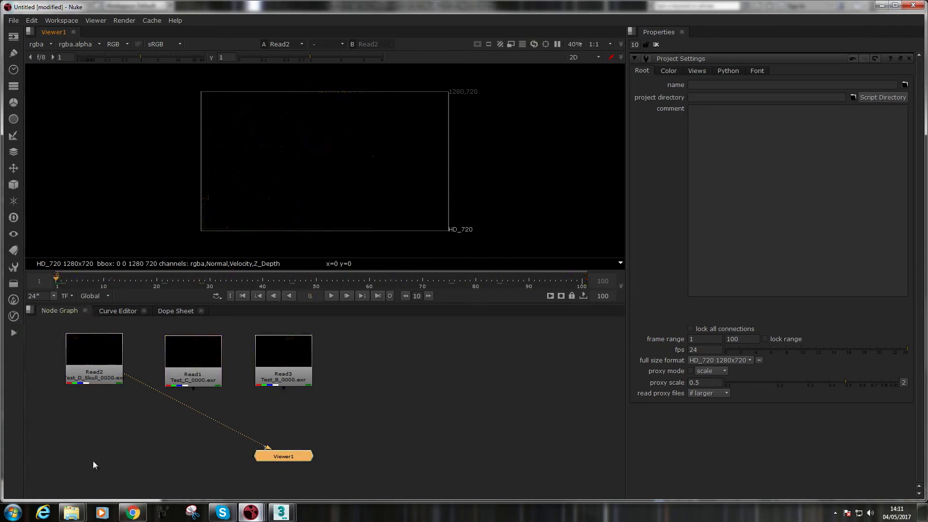
click(79, 438)
key(Tab)
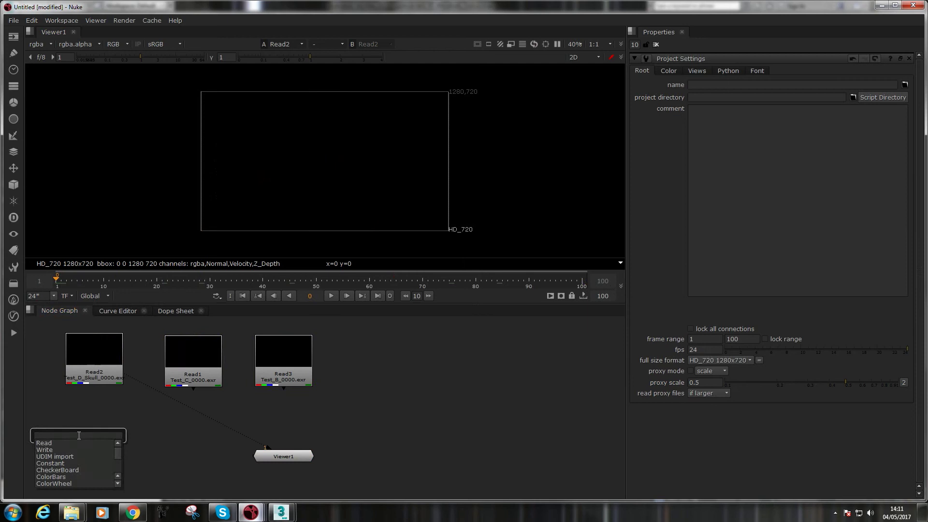
text(vec)
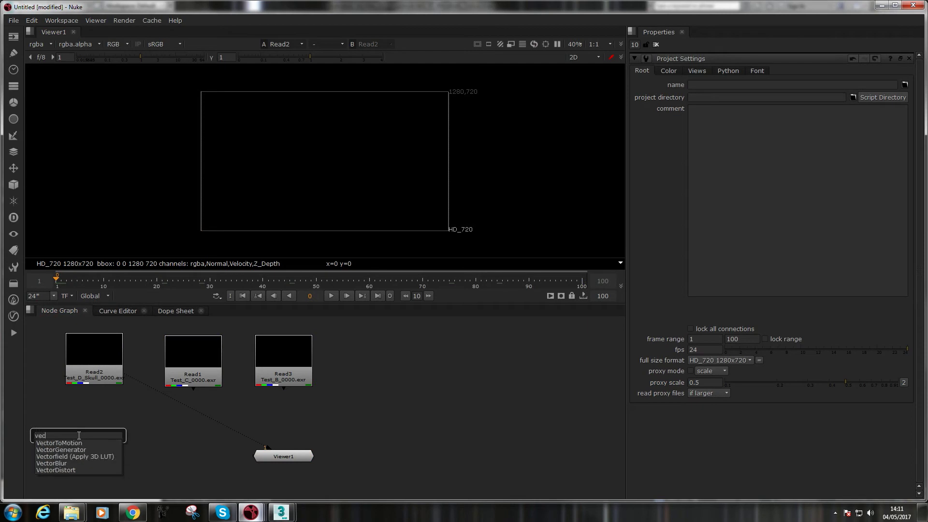
key(Down)
key(Down)
key(Down)
key(Down)
key(Return)
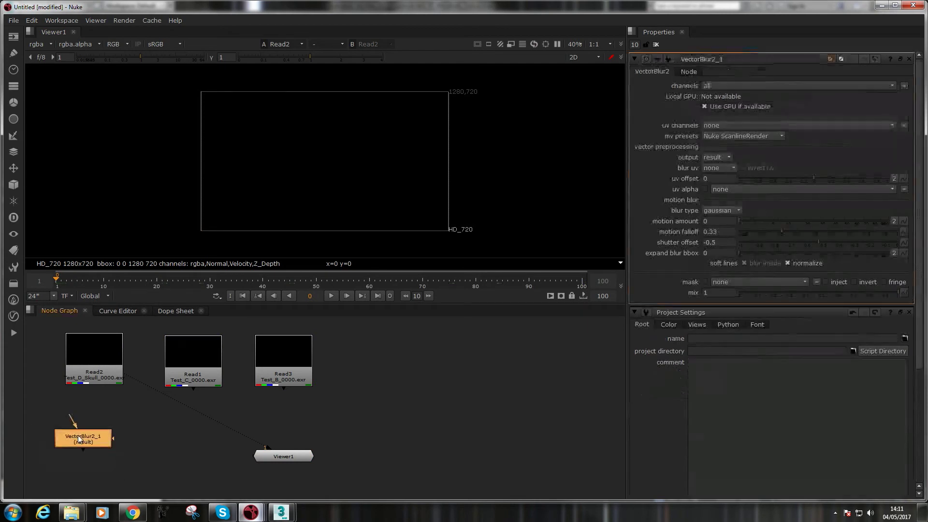
drag(83, 431, 111, 382)
drag(105, 424, 98, 419)
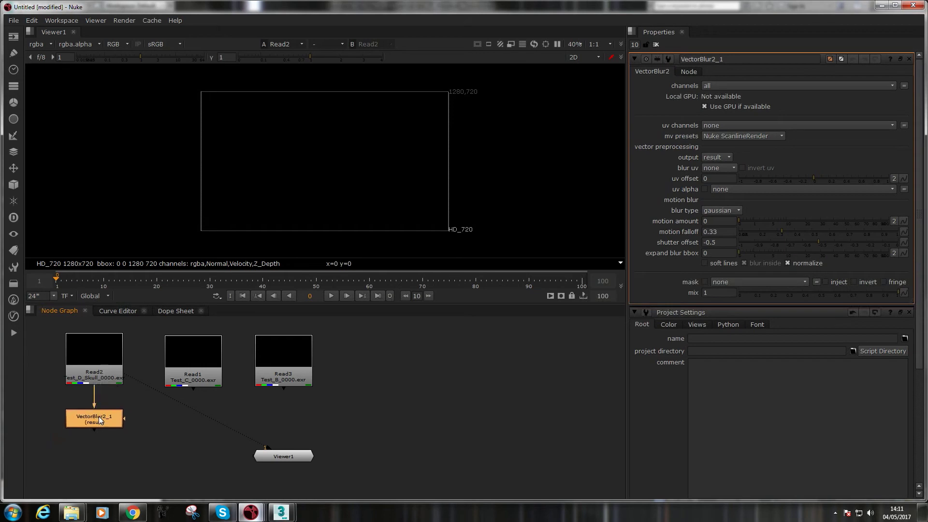
key(1)
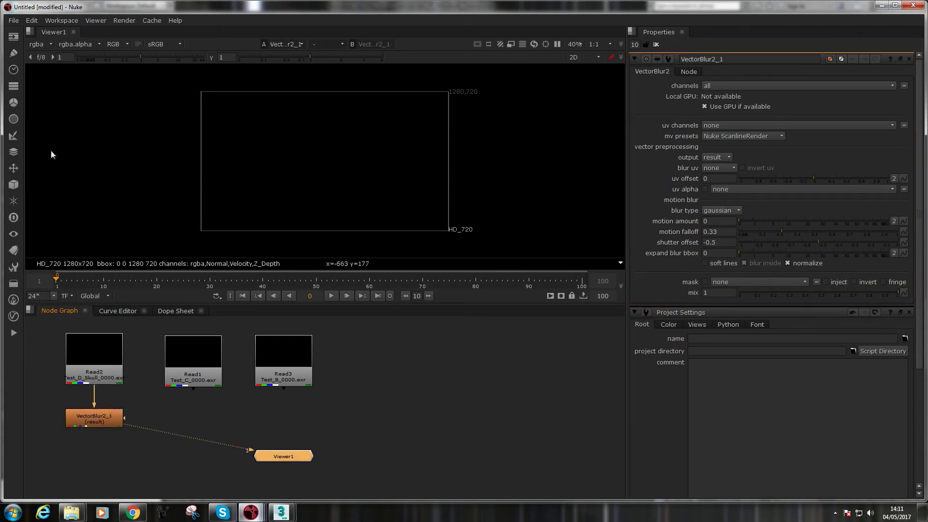
click(300, 281)
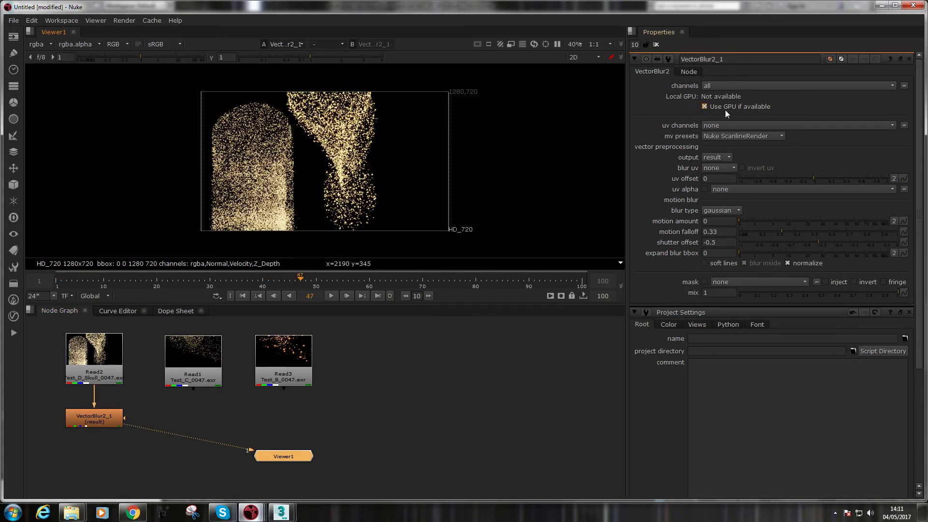
Set VectorBlur uv channels to Velocity and the mv preset to V-Ray Velocity
click(723, 124)
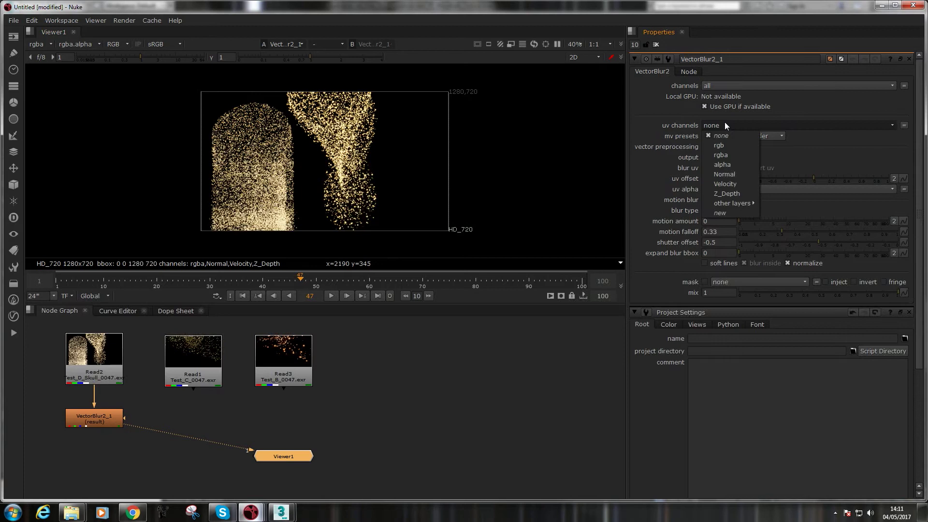
click(778, 136)
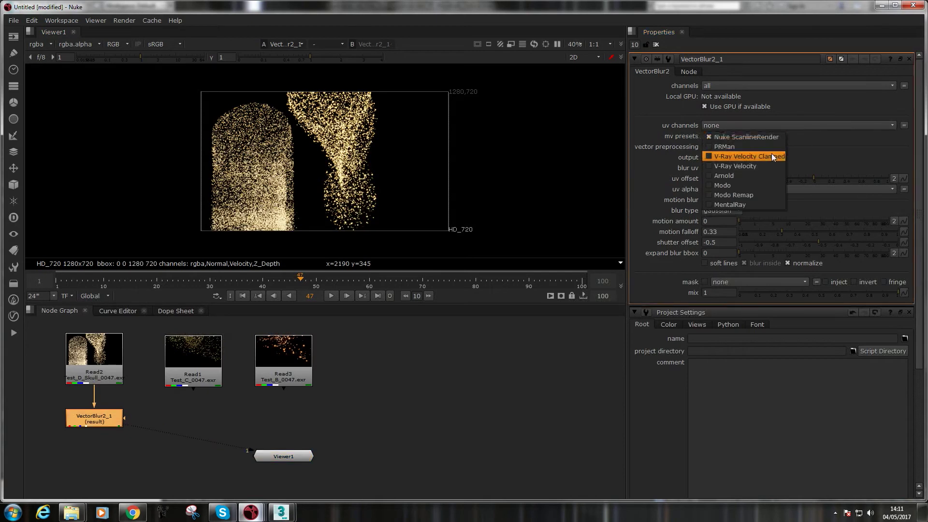
click(771, 154)
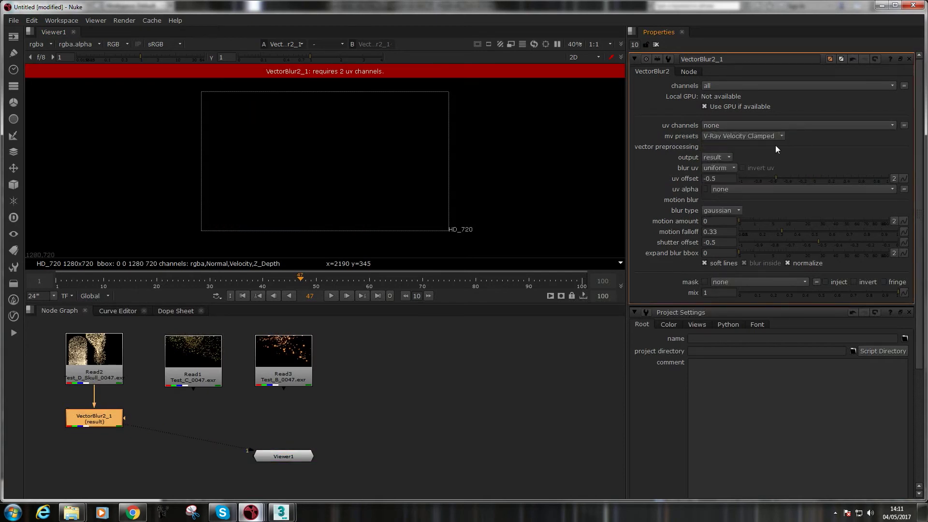
click(769, 127)
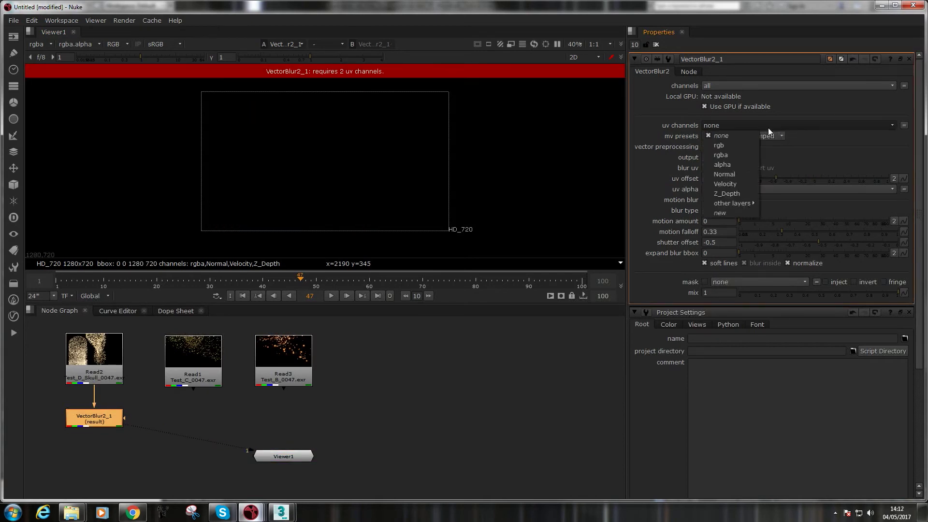
click(736, 185)
click(735, 138)
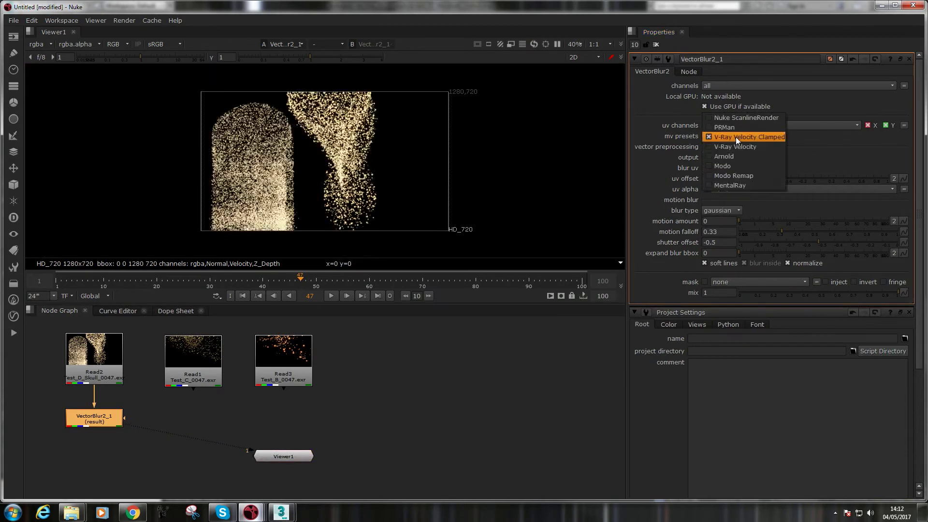
click(732, 147)
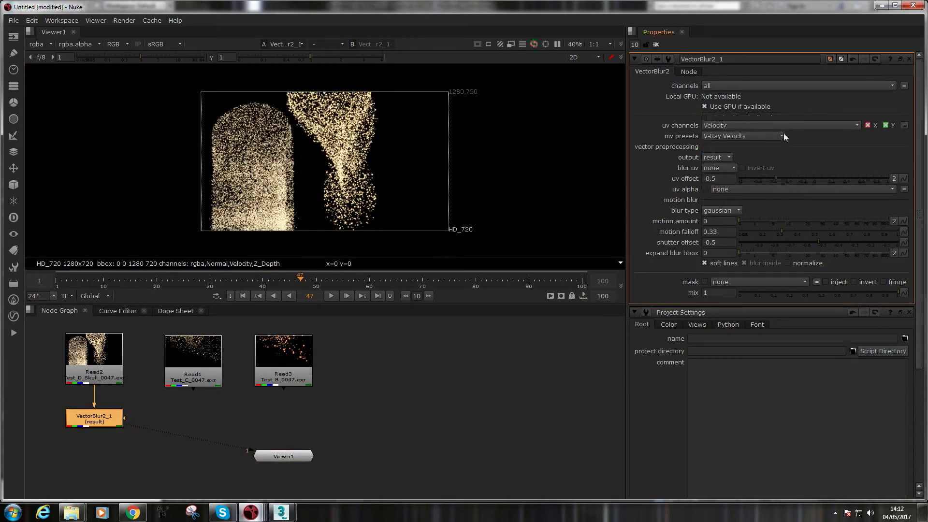
click(764, 134)
click(761, 138)
In 3ds Max, close the frame buffer and check the VRayVelocity render element
mouse_move(281, 512)
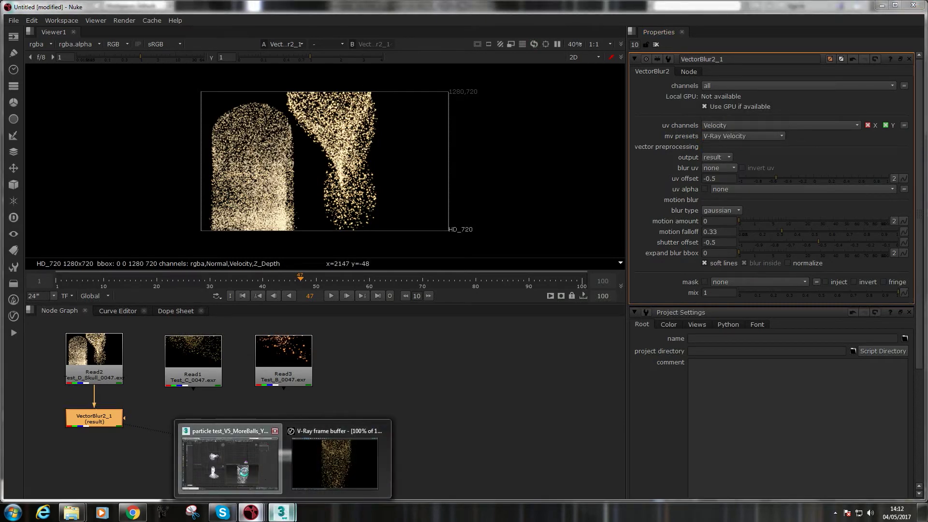
click(230, 459)
click(709, 29)
click(617, 31)
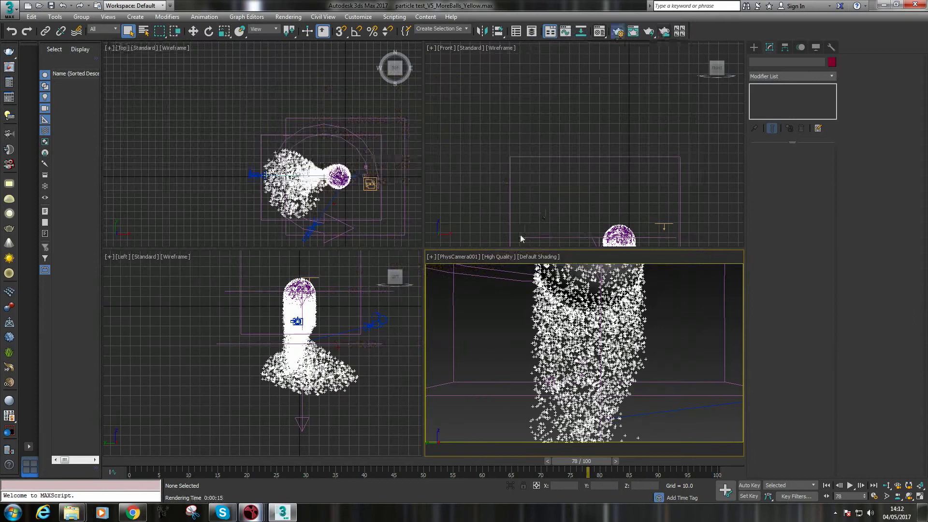
click(370, 154)
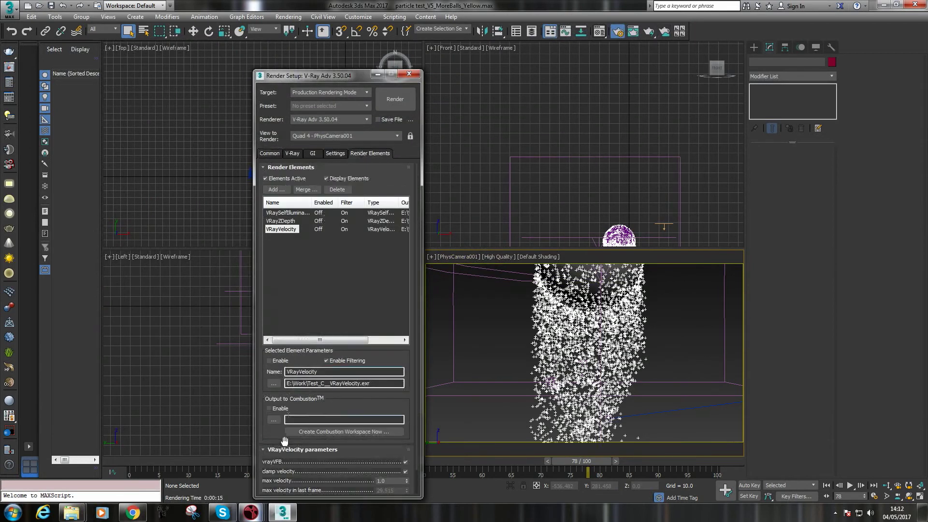
click(408, 73)
Switch VectorBlur to the V-Ray Velocity Clamped preset and raise motion amount to 1.3
mouse_move(252, 512)
click(322, 464)
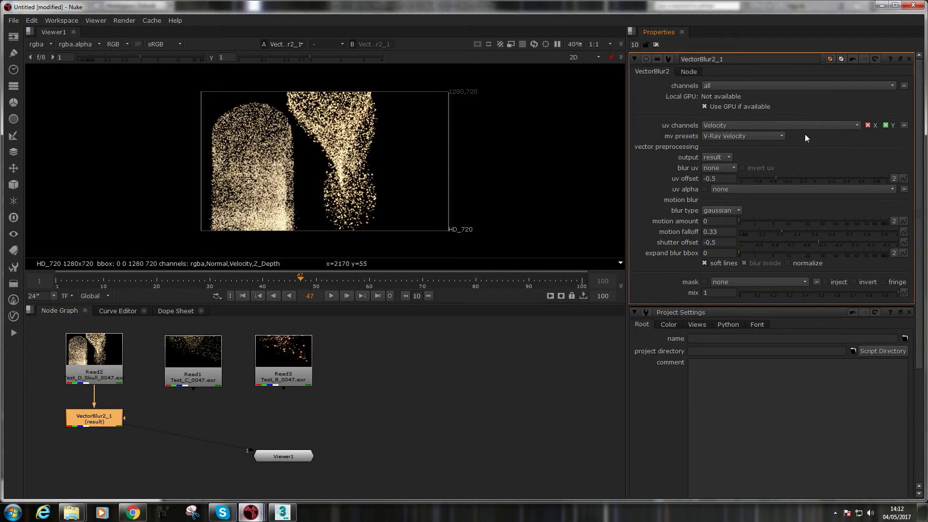
click(760, 134)
click(758, 127)
double_click(715, 222)
scroll(385, 183, up, 6)
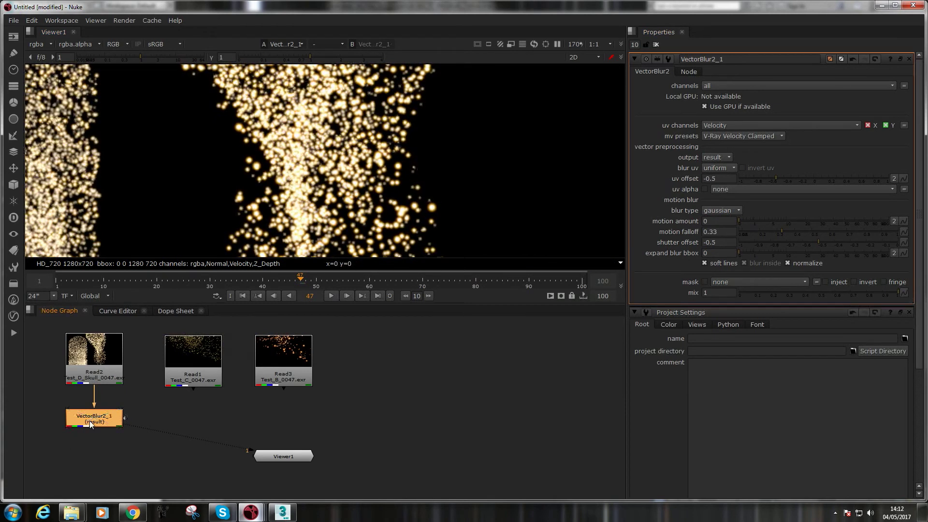
drag(761, 224, 755, 221)
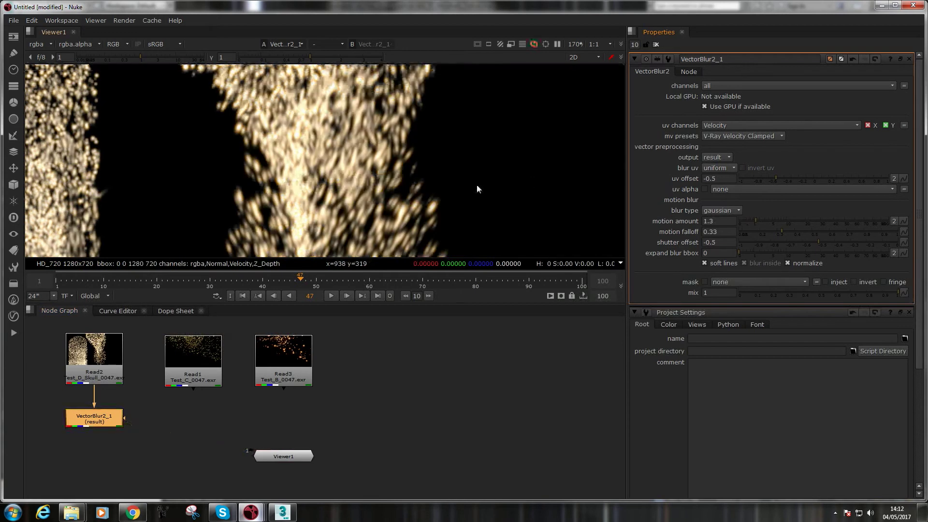
scroll(475, 184, down, 4)
scroll(476, 190, down, 2)
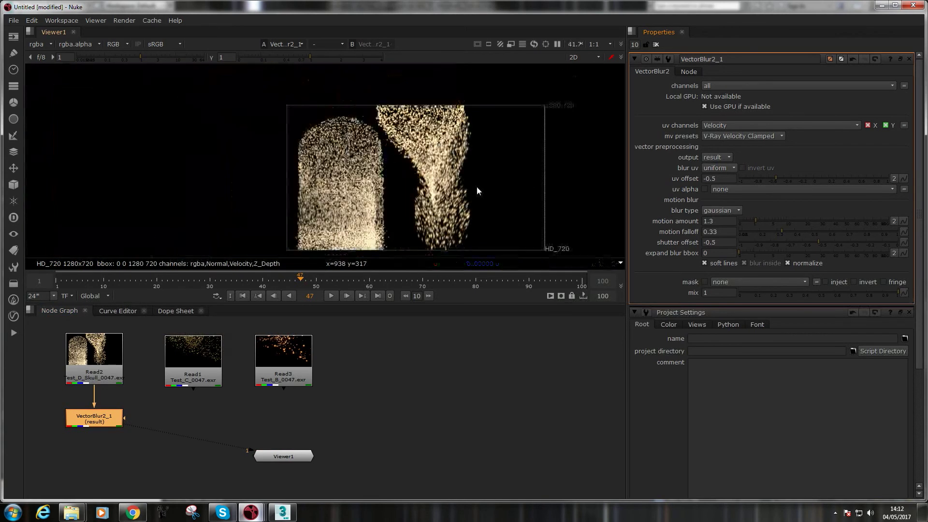
Change VectorBlur motion amount from 86 down to 5.4, cancelling the slow render
click(877, 221)
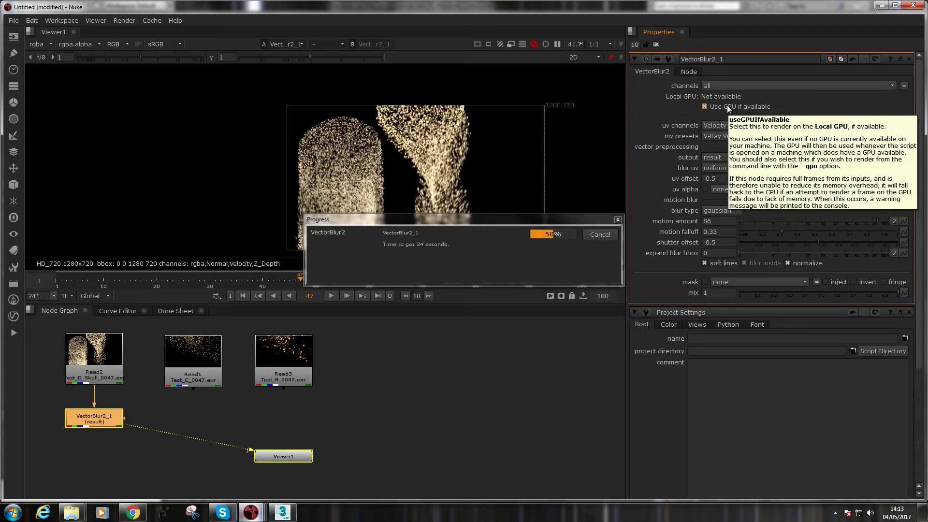
click(601, 234)
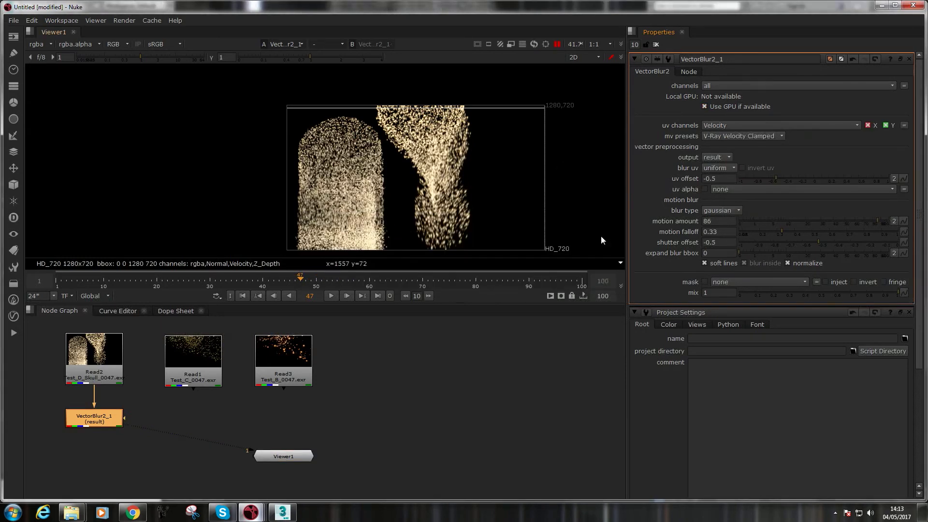
click(773, 221)
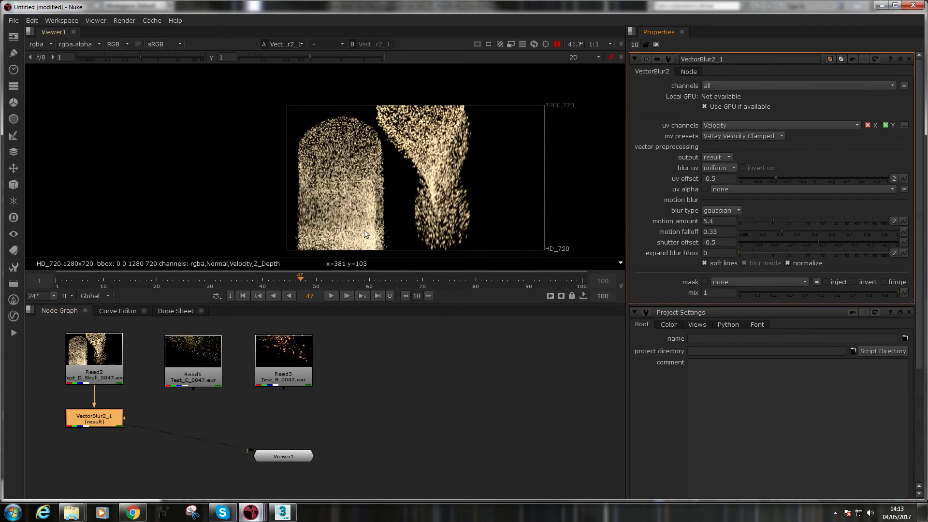
middle_drag(536, 146, 485, 135)
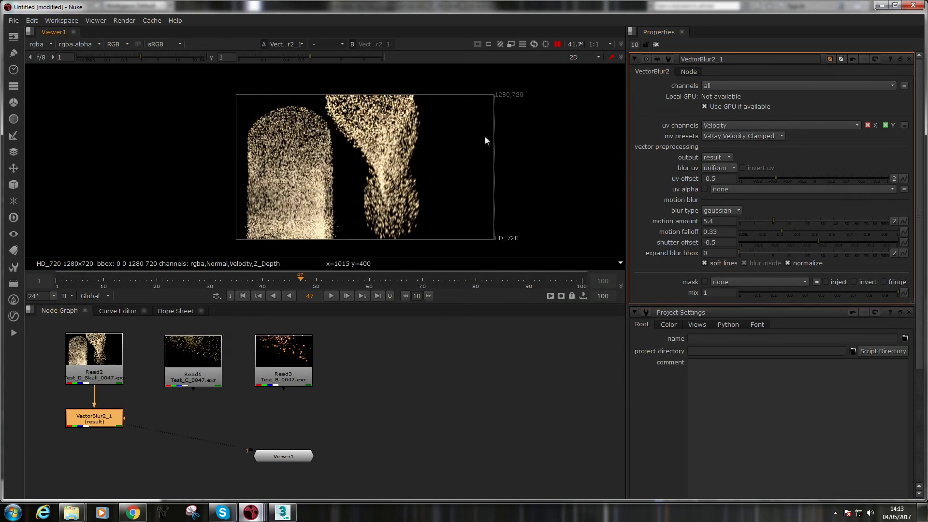
Resume the viewer and set the VectorBlur motion amount to 1.2
click(559, 44)
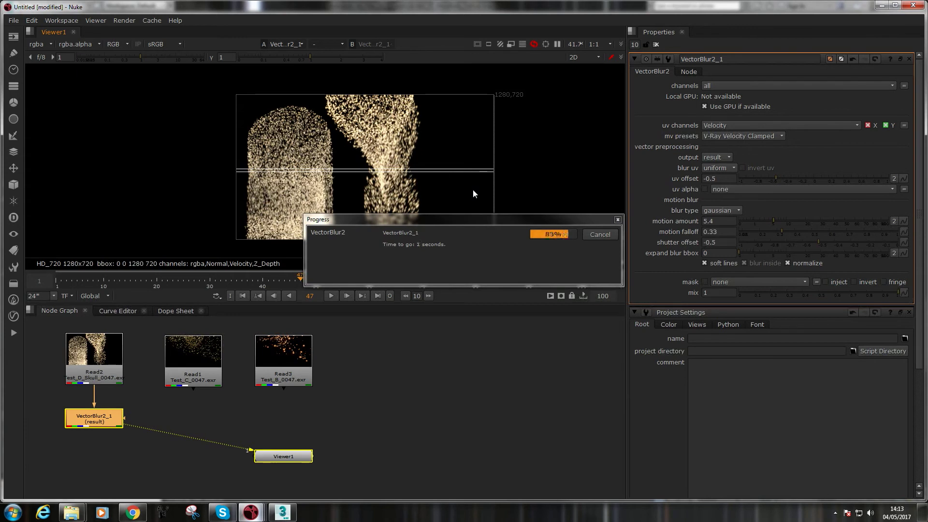
scroll(413, 162, up, 4)
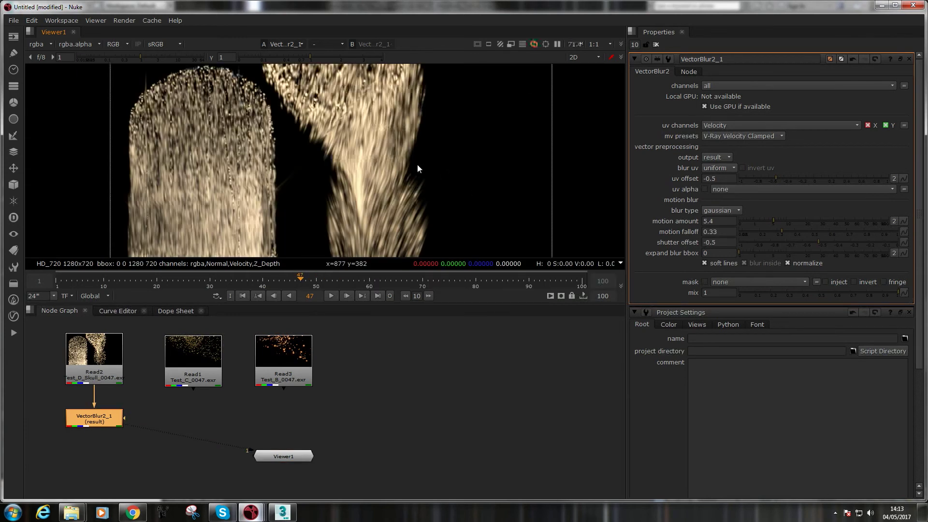
click(718, 220)
text(1)
key(Return)
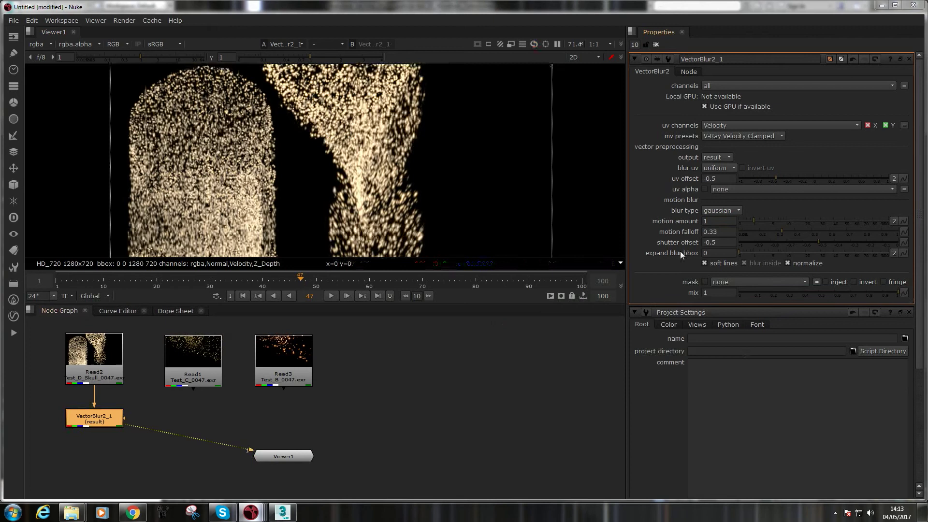
click(717, 221)
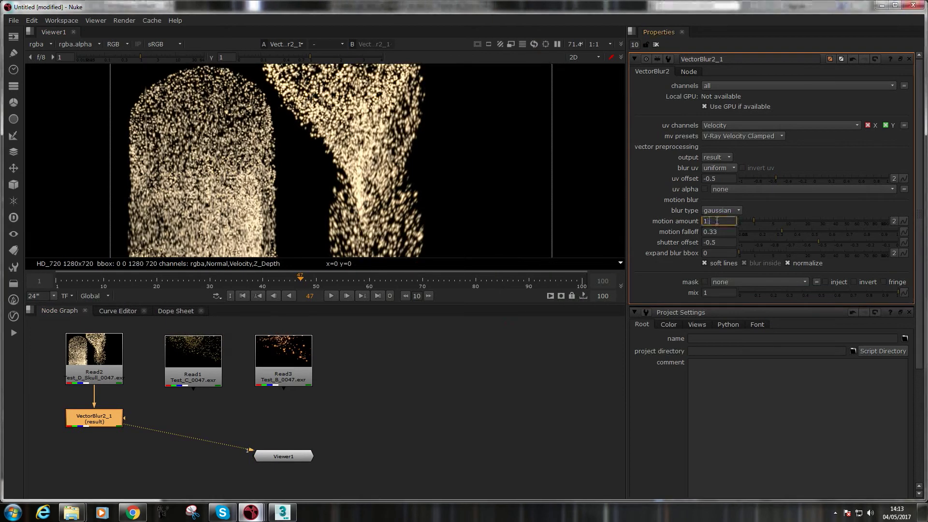
key(Return)
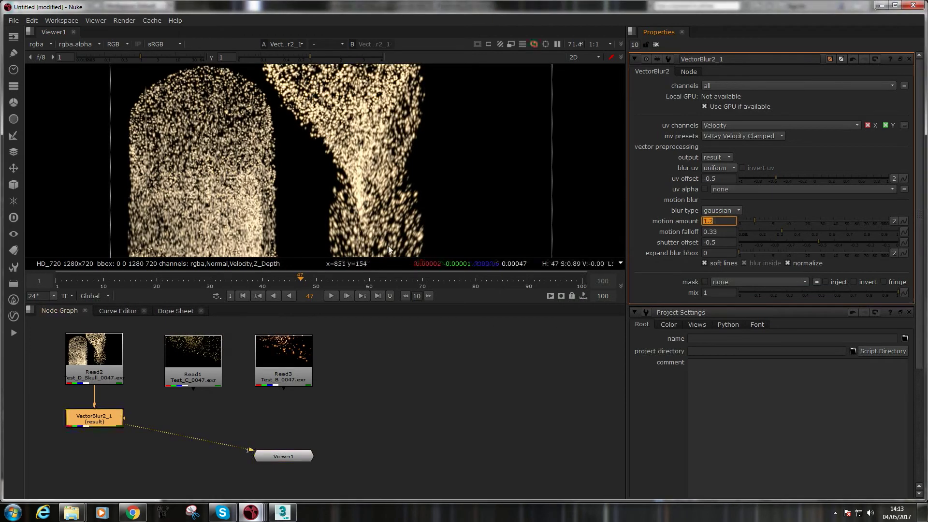
Toggle the VectorBlur node off and on with D to compare the blur
click(106, 424)
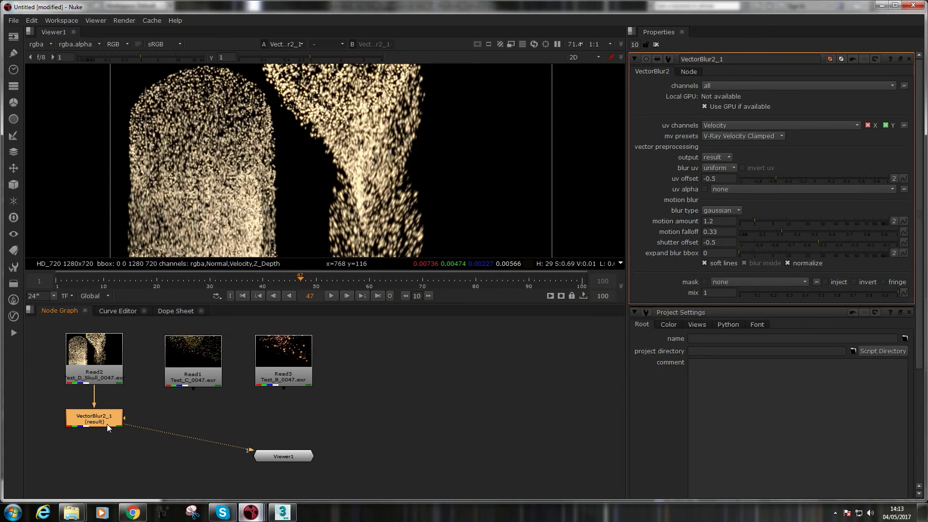
key(d)
key(d)
key(d)
key(d)
key(d)
key(d)
key(d)
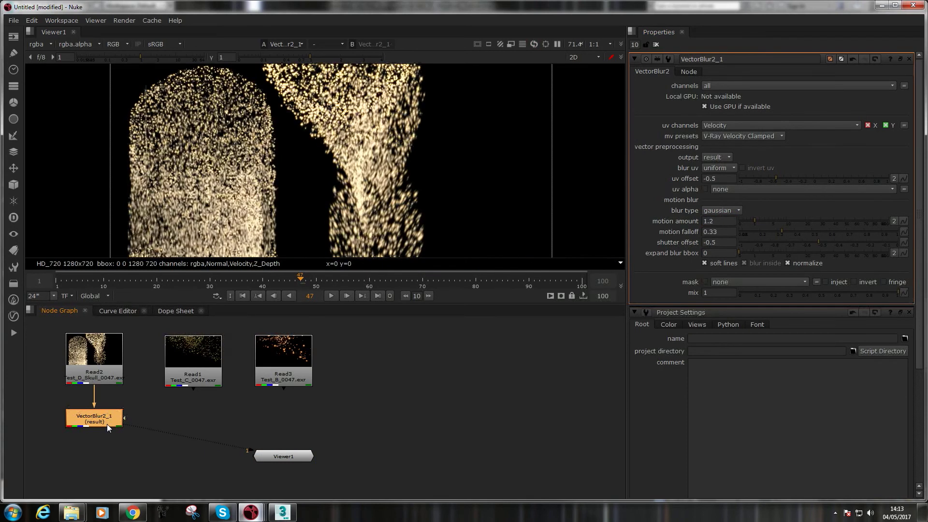
key(d)
At frame 73, switch the viewer to the Velocity pass
click(439, 284)
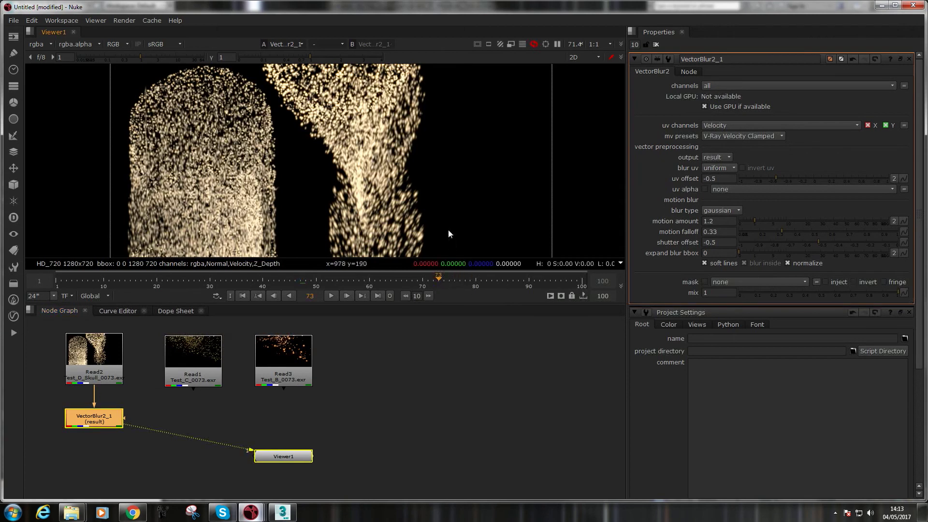
scroll(424, 166, up, 5)
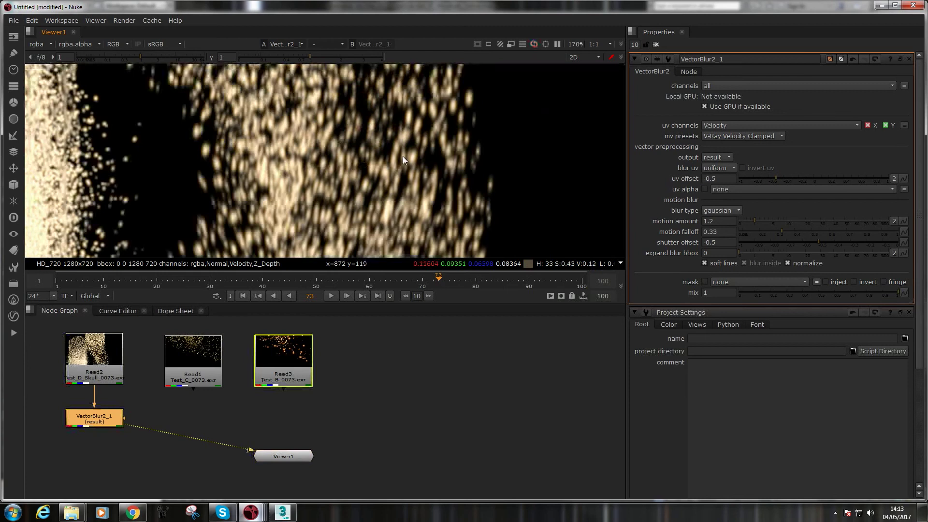
click(36, 44)
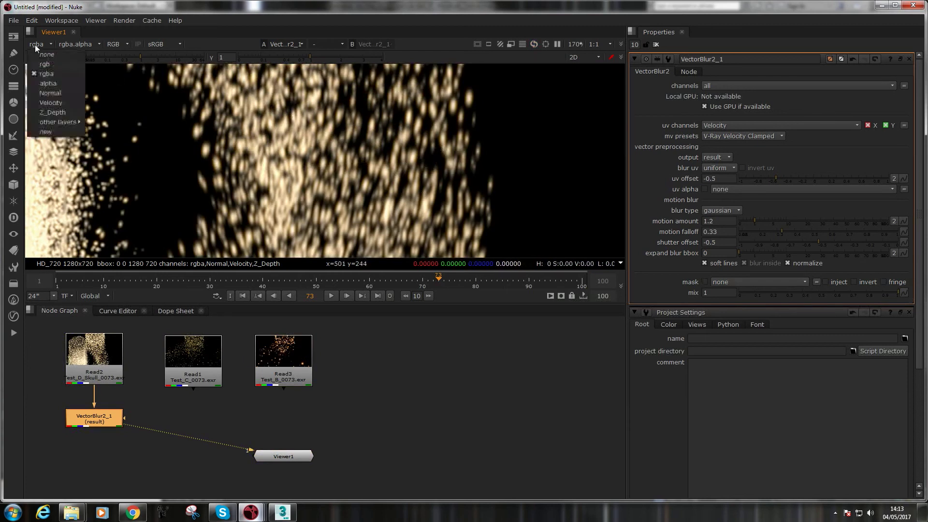
click(49, 102)
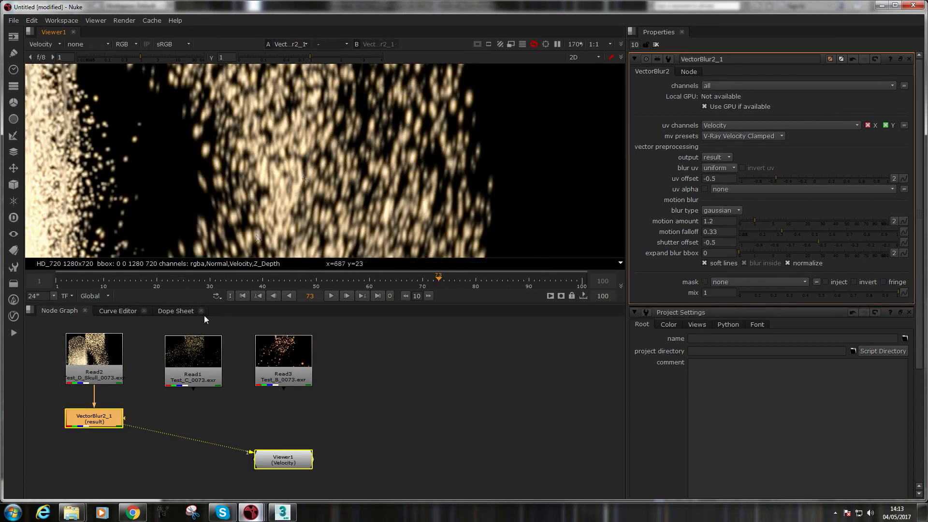
scroll(227, 169, down, 4)
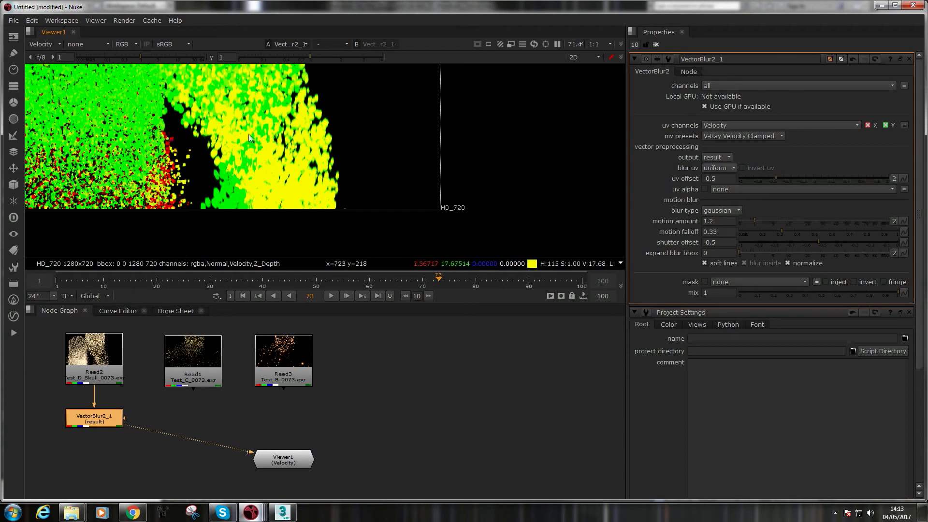
Check the Velocity pass at frames 38 and 35, then move ahead to frame 82
click(252, 281)
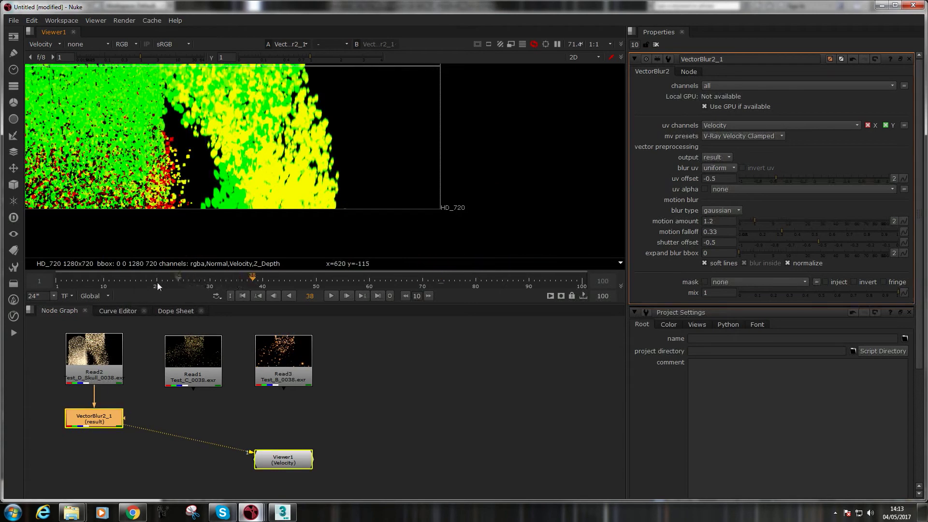
click(237, 281)
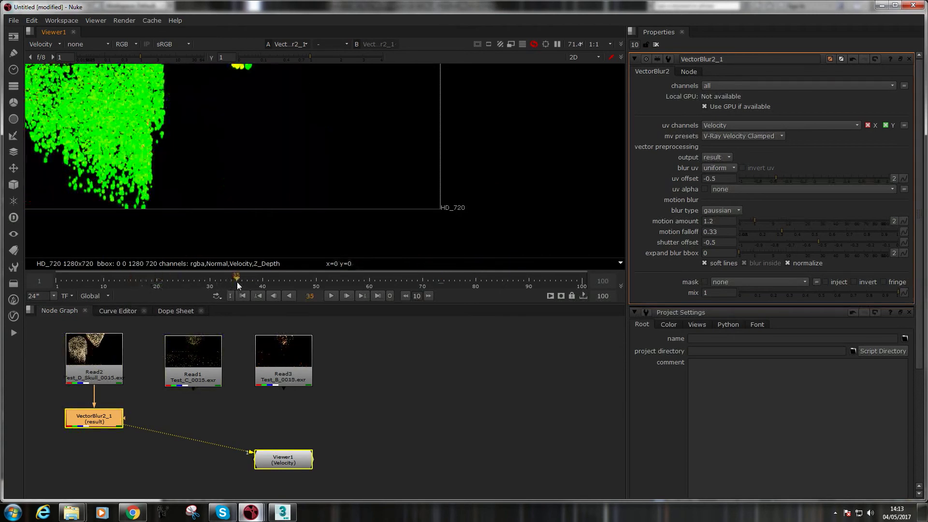
click(319, 283)
click(407, 276)
click(487, 280)
Switch the viewer back to the rgba image and reframe the view
middle_drag(324, 355, 441, 396)
scroll(393, 402, down, 5)
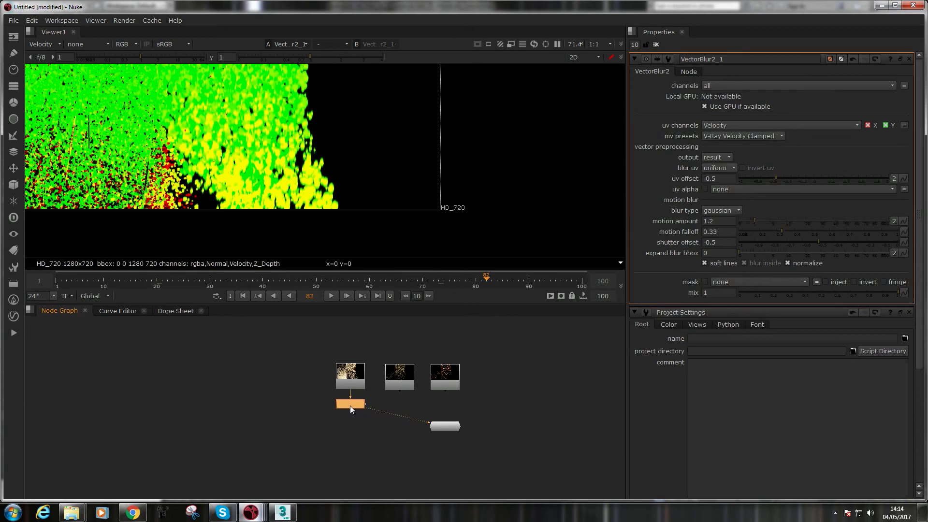
click(34, 48)
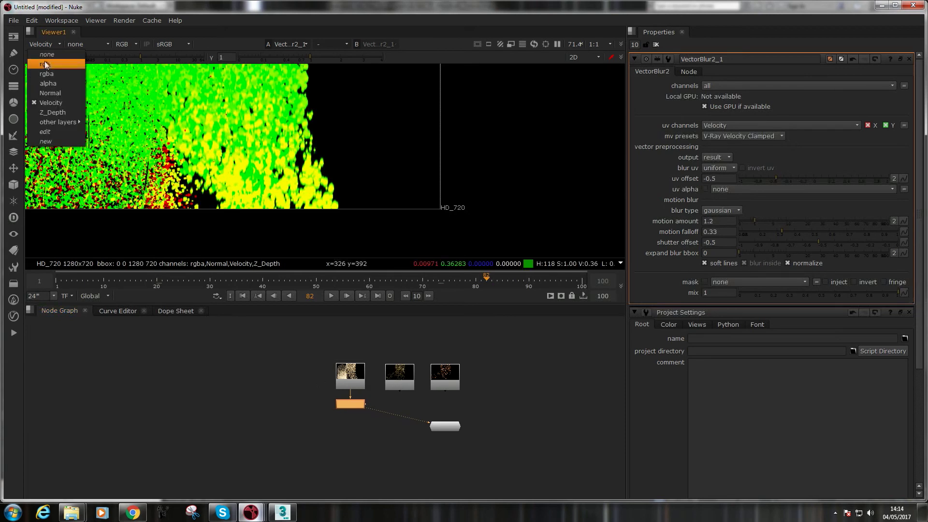
click(43, 62)
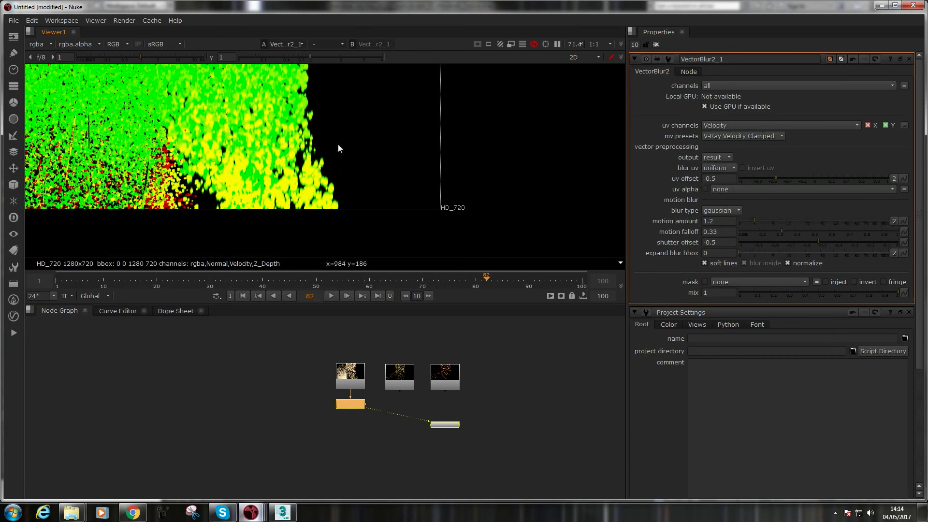
middle_drag(338, 143, 402, 167)
scroll(381, 184, down, 2)
scroll(382, 185, down, 1)
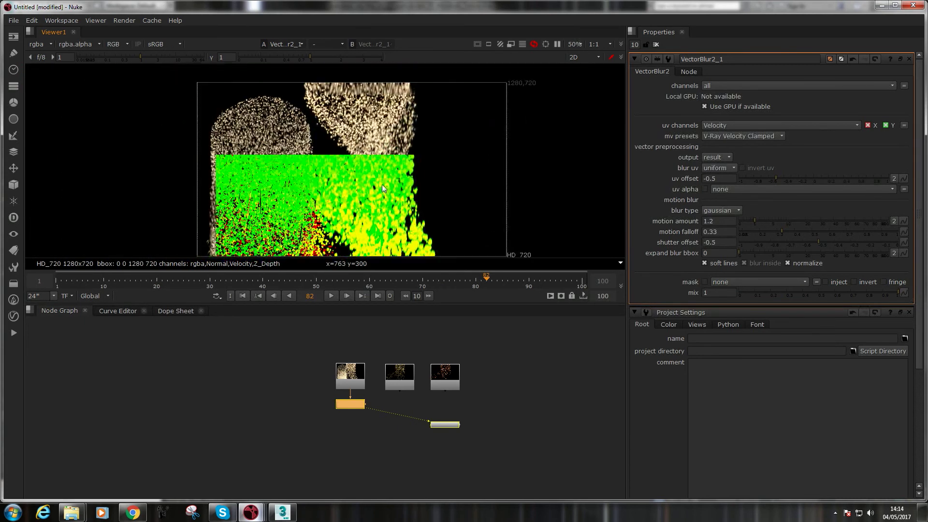
Select the VectorBlur node and reopen the viewer's layer list
click(355, 406)
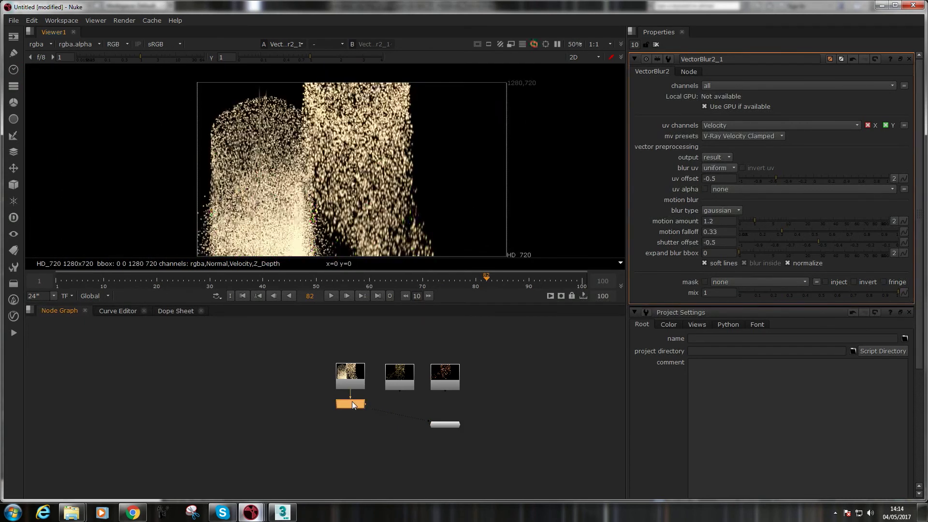
key(Tab)
key(Escape)
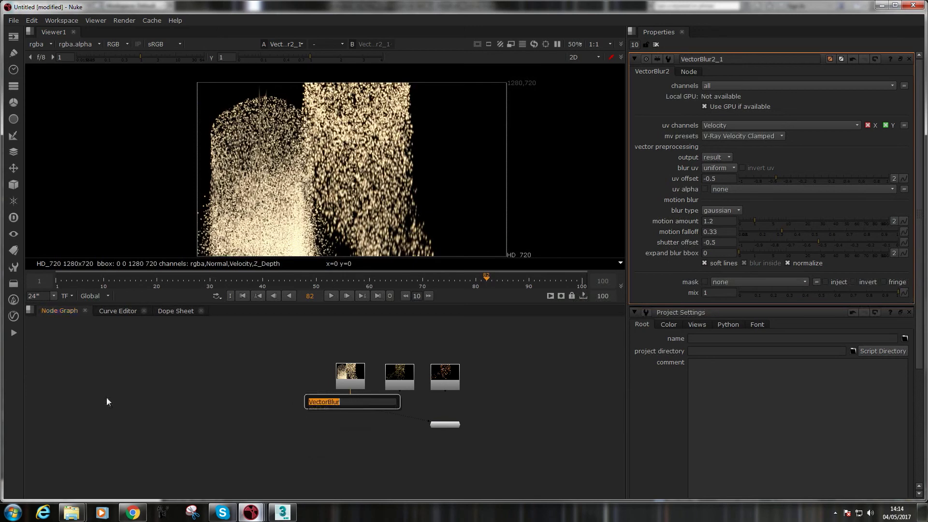
click(38, 44)
click(46, 112)
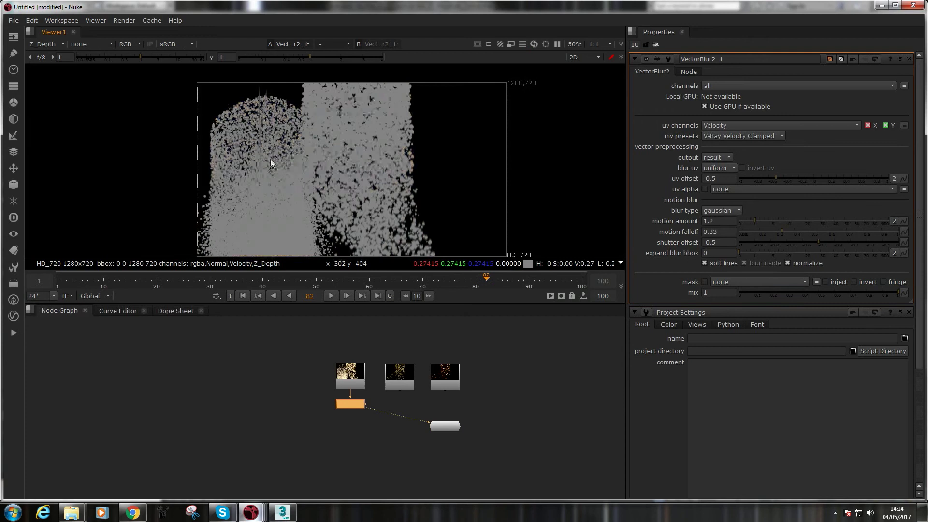
scroll(255, 164, up, 2)
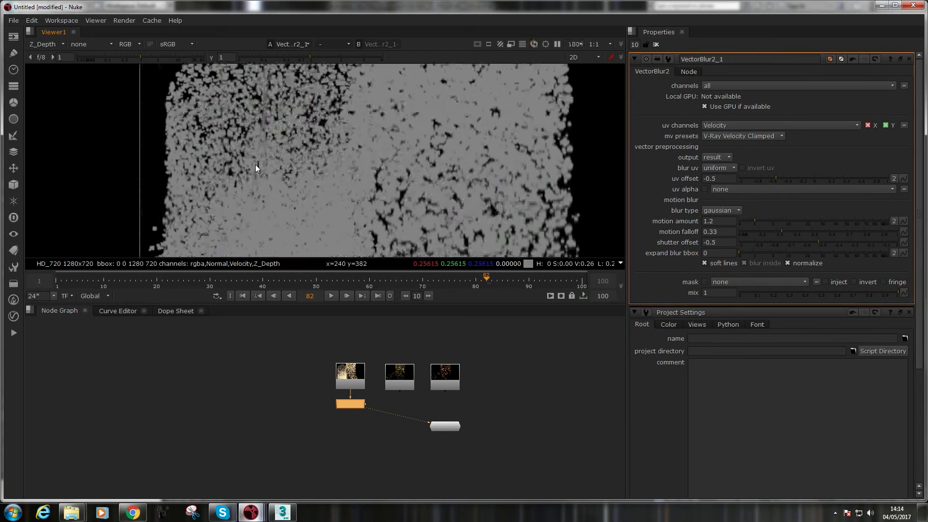
scroll(323, 164, down, 2)
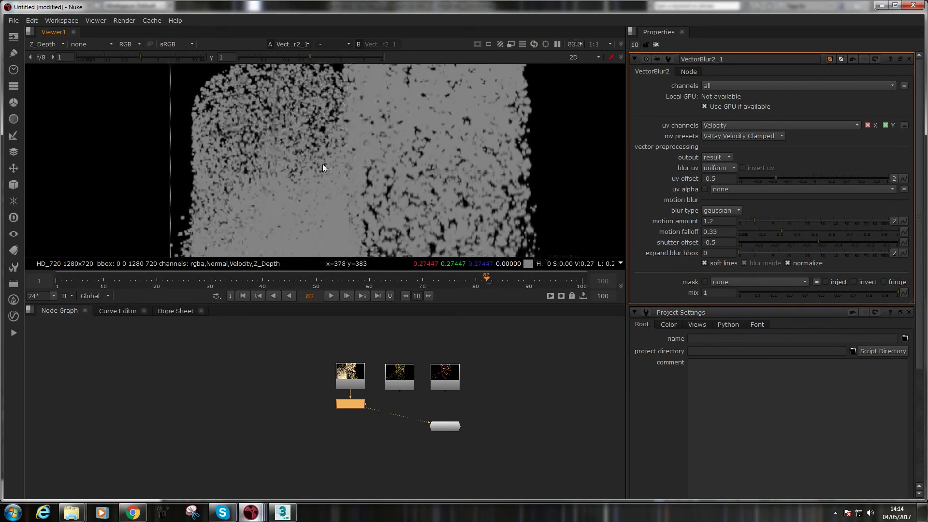
click(54, 45)
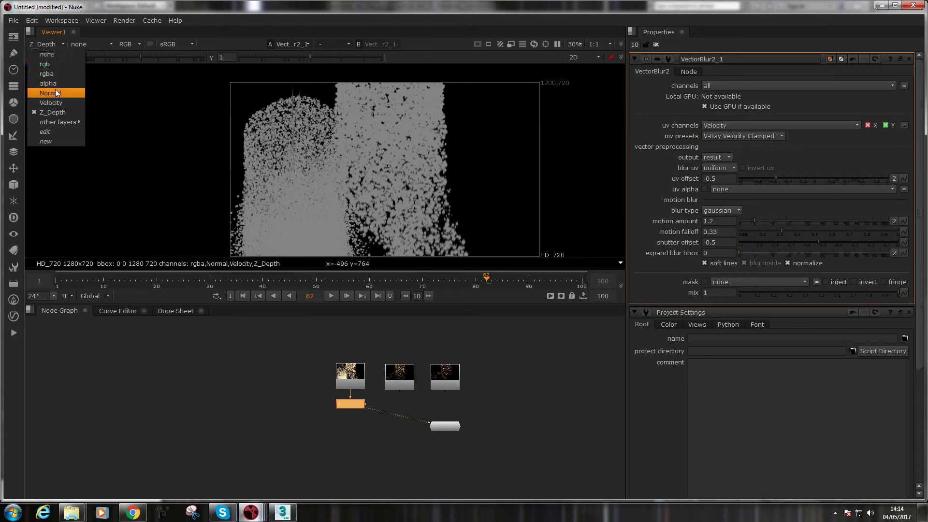
click(282, 367)
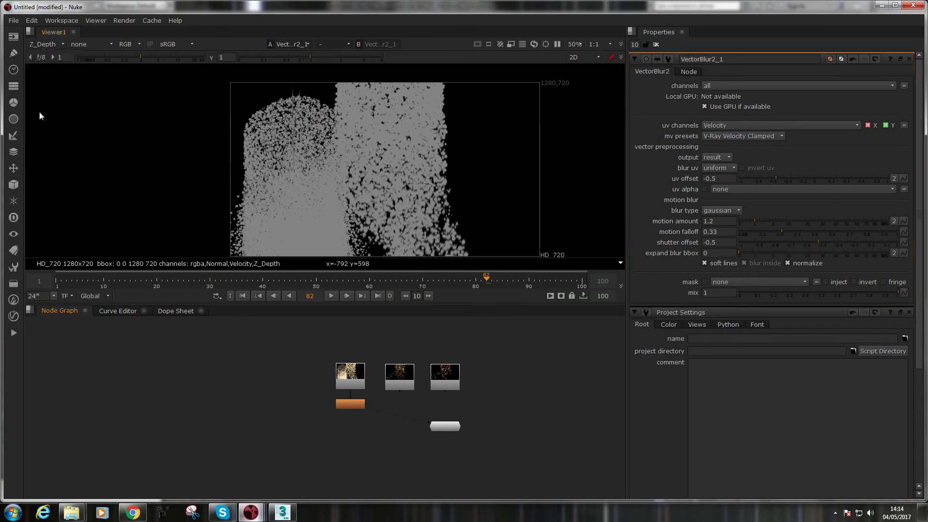
click(36, 47)
click(42, 68)
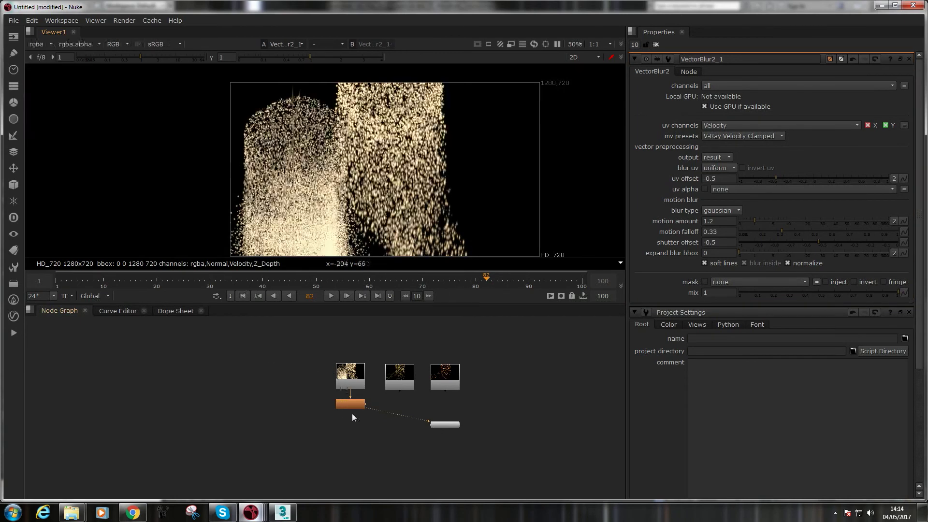
click(340, 404)
Create a ZDefocus node (typed 'zeefocus') and place it below the VectorBlur
key(Tab)
text(ze)
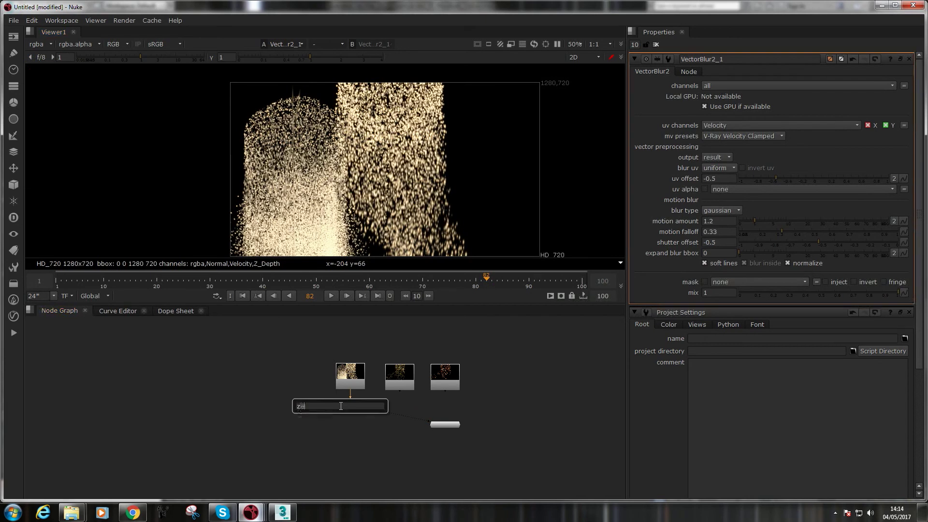
text(efocus)
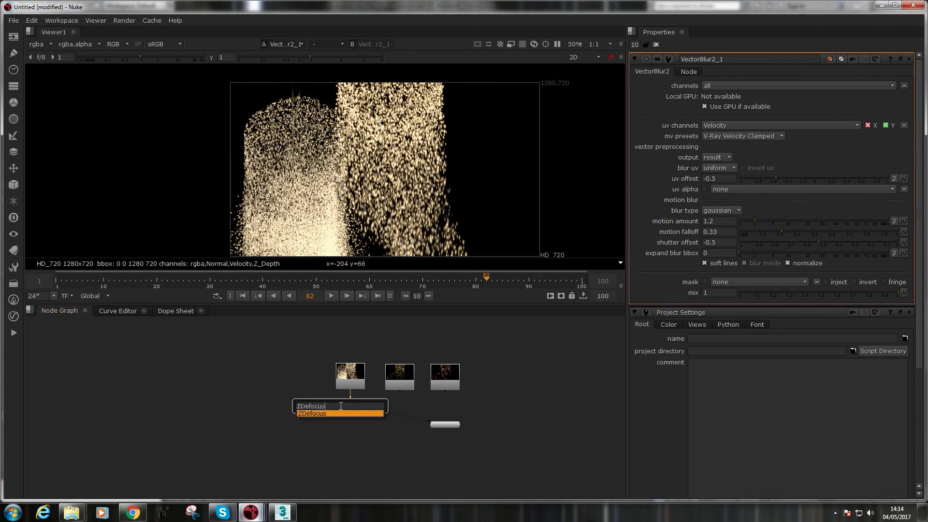
key(Return)
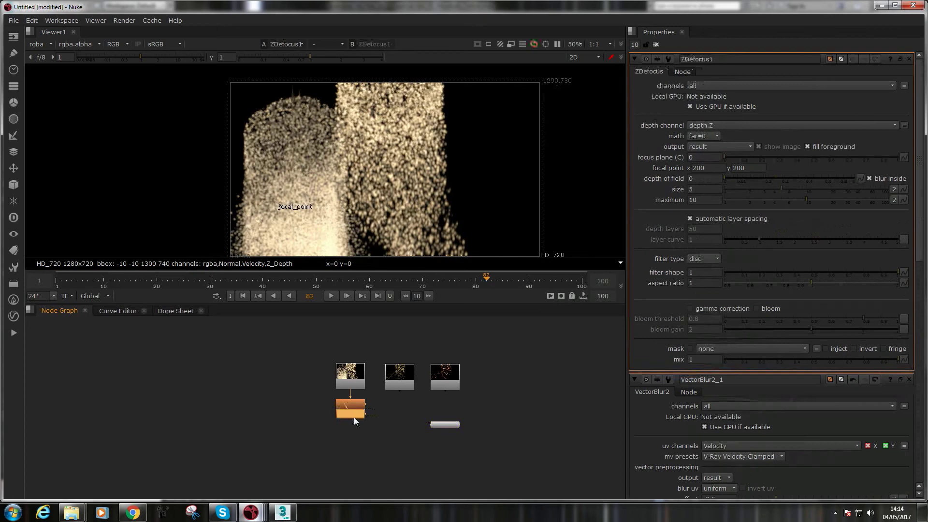
drag(354, 418, 354, 442)
Set the depth channel to Z_Depth.red and adjust the focus plane in focal plane setup
click(730, 145)
click(715, 157)
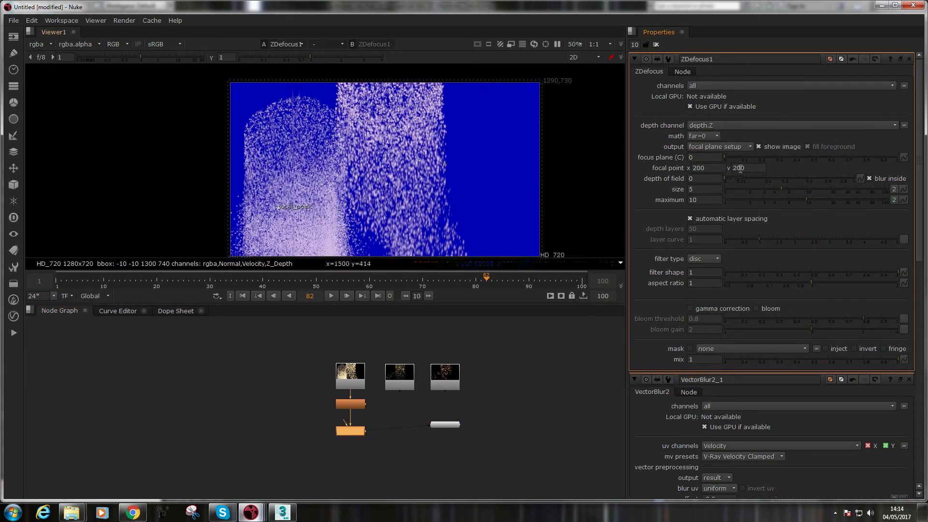
click(786, 161)
click(874, 160)
click(781, 127)
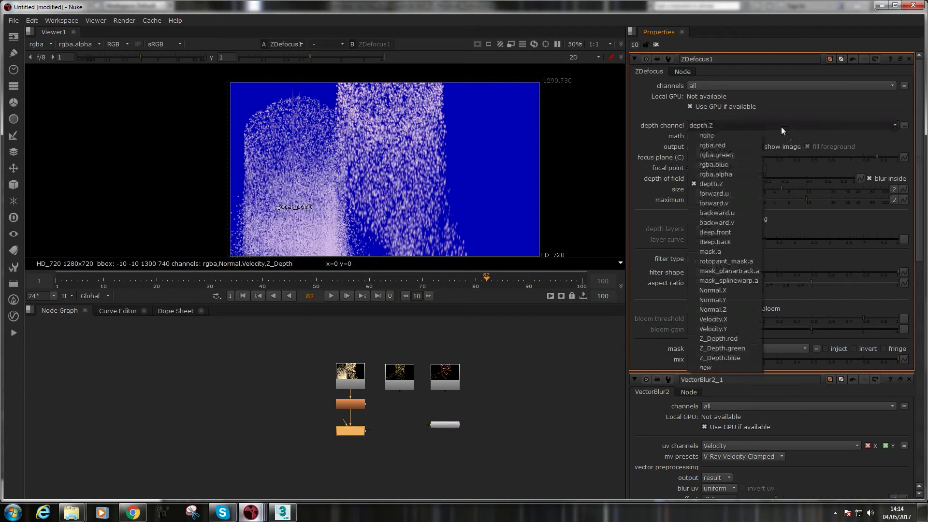
click(726, 339)
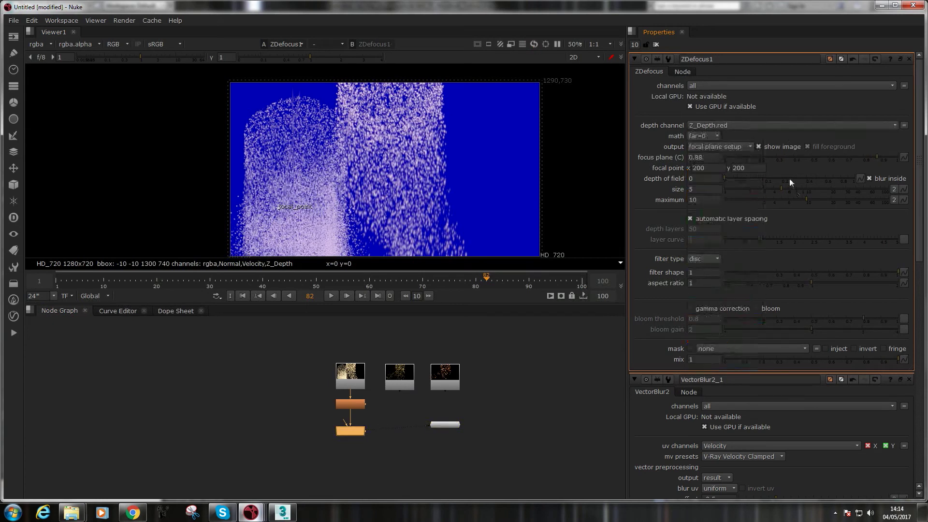
drag(875, 158, 805, 158)
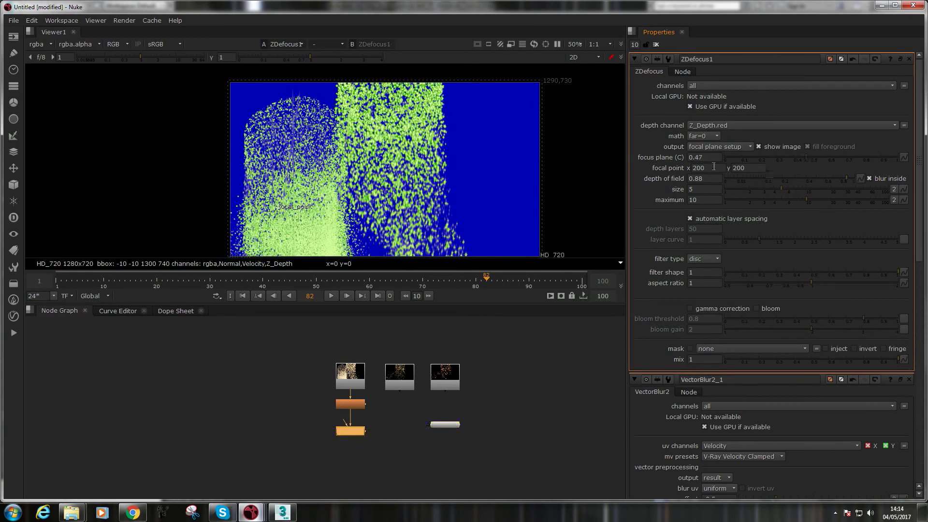
Switch the output back to result and raise the defocus size to 10.6
click(727, 145)
click(724, 137)
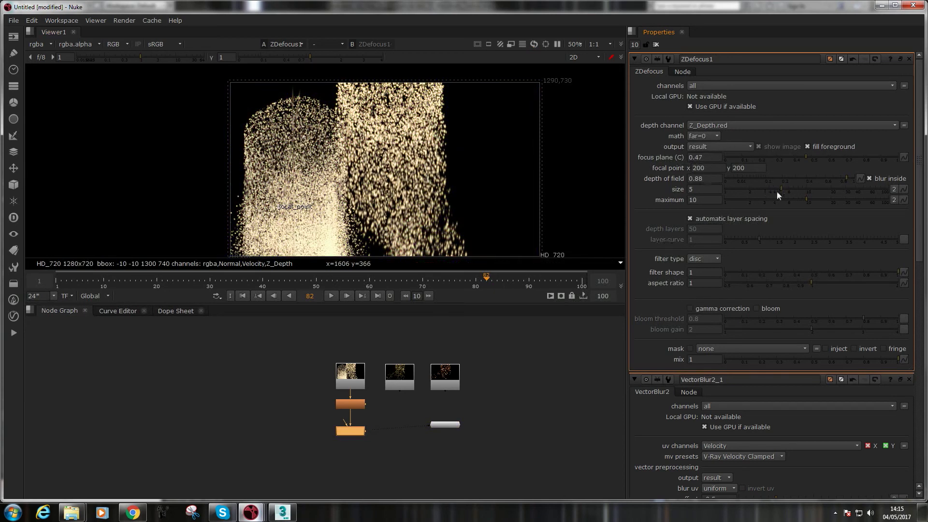
drag(789, 187, 807, 189)
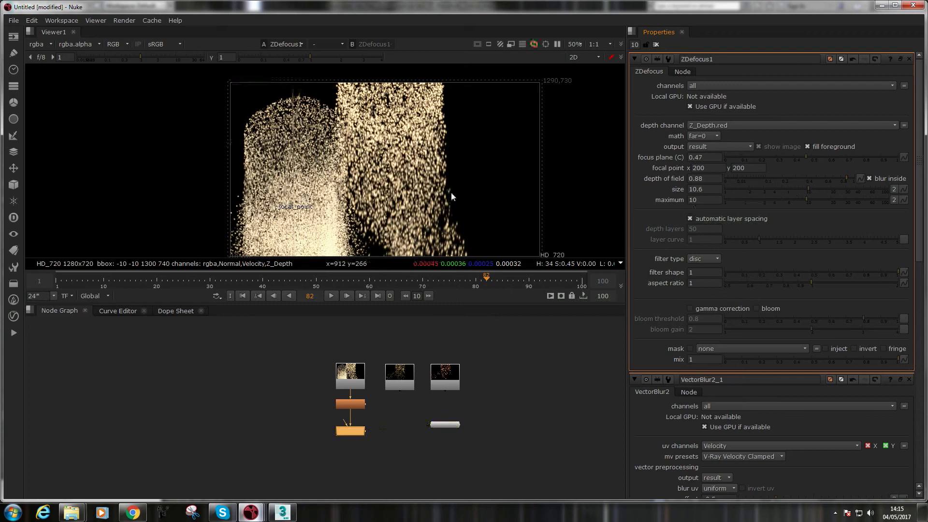
drag(350, 431, 350, 424)
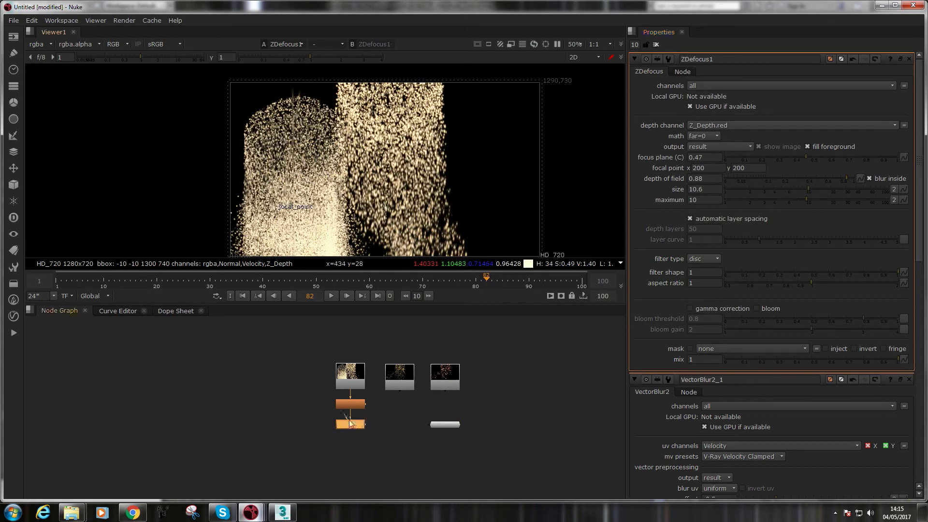
Add a Grade with blackpoint 0.055, whitepoint 0.74 and multiply 1 / 0.674593 / 0.460563
key(g)
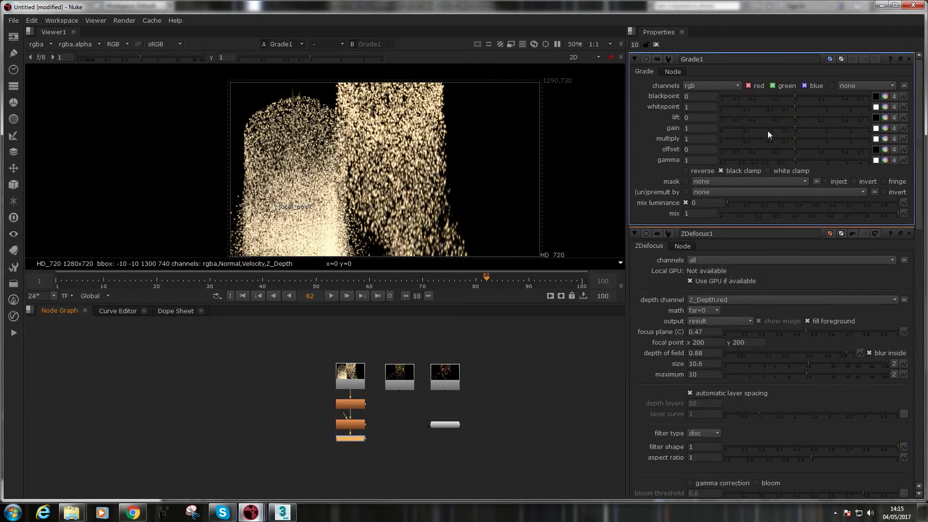
drag(803, 100, 784, 105)
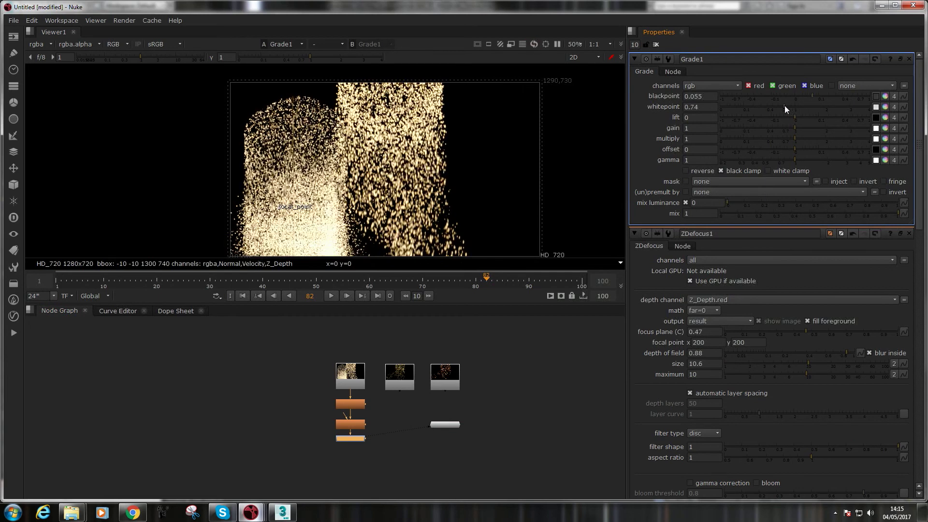
click(885, 139)
mouse_move(661, 168)
mouse_down()
mouse_move(684, 166)
mouse_move(744, 112)
mouse_move(741, 131)
mouse_move(678, 145)
mouse_up()
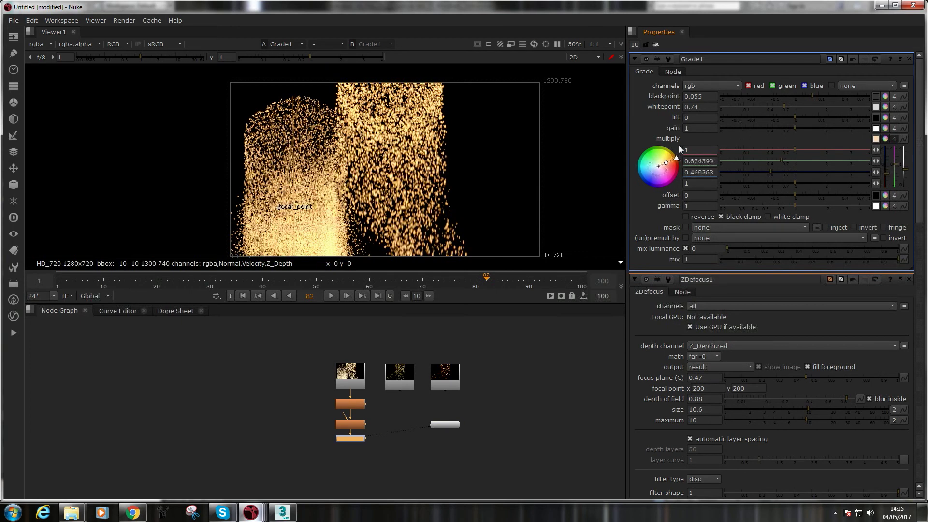
click(519, 378)
click(356, 440)
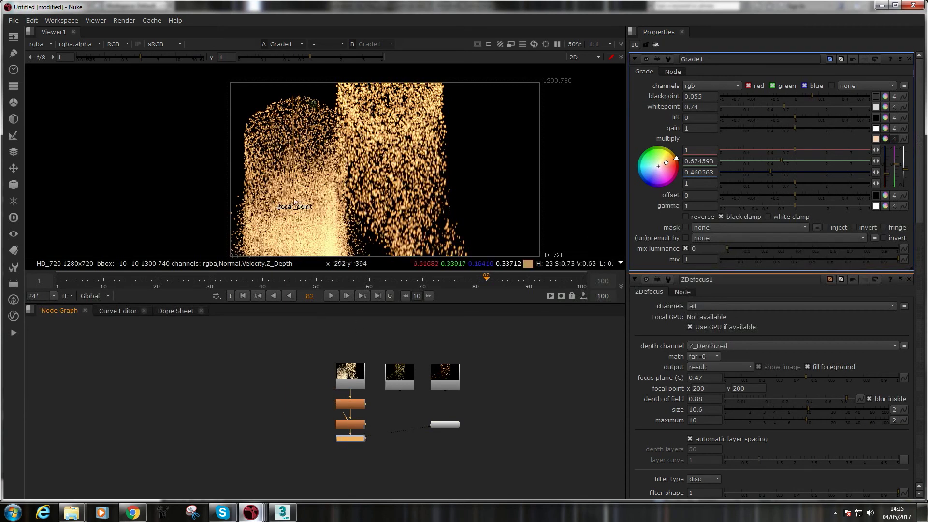
Play the orange-graded particle sequence from frame 1
click(258, 295)
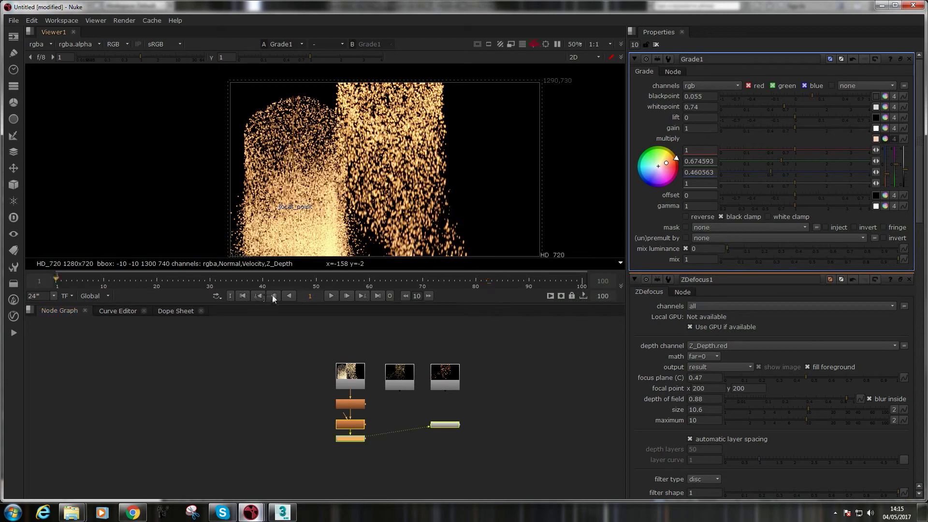
click(332, 295)
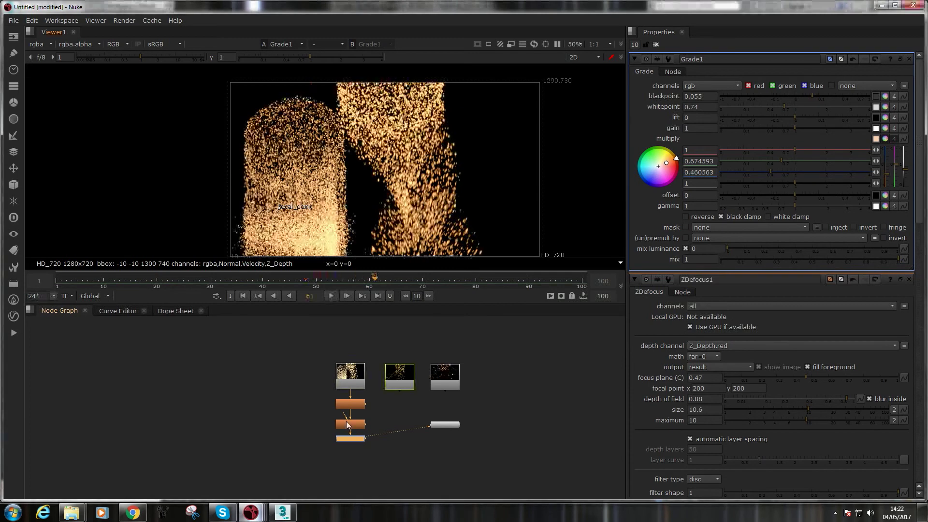
Bypass the ZDefocus node with D
drag(348, 380, 399, 377)
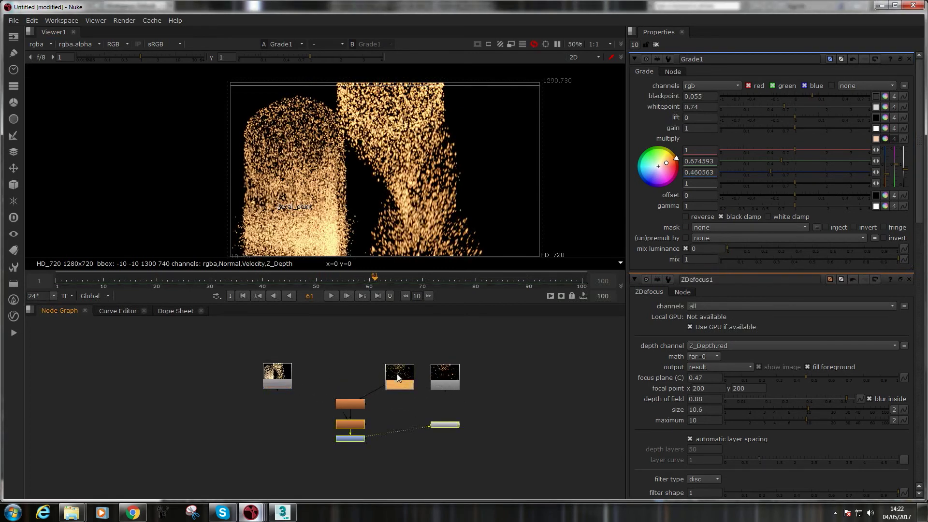
scroll(341, 425, up, 2)
scroll(341, 424, up, 2)
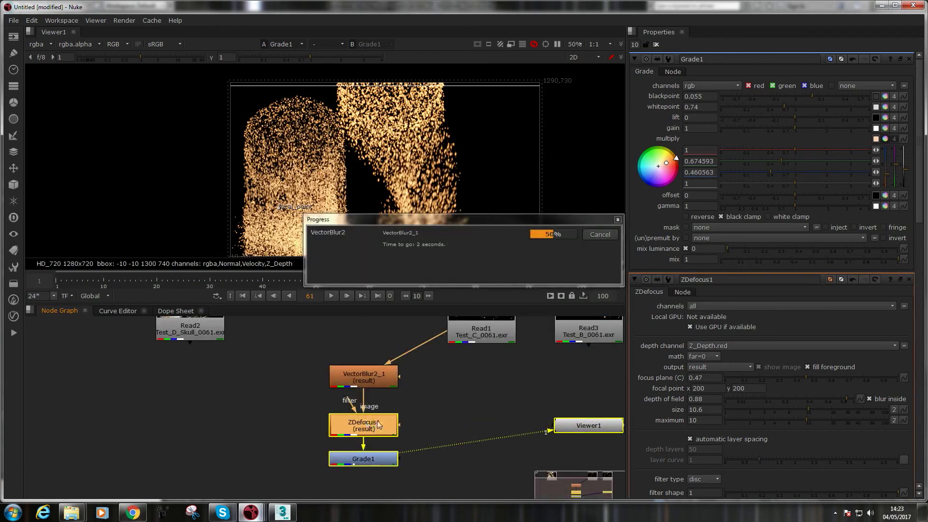
key(d)
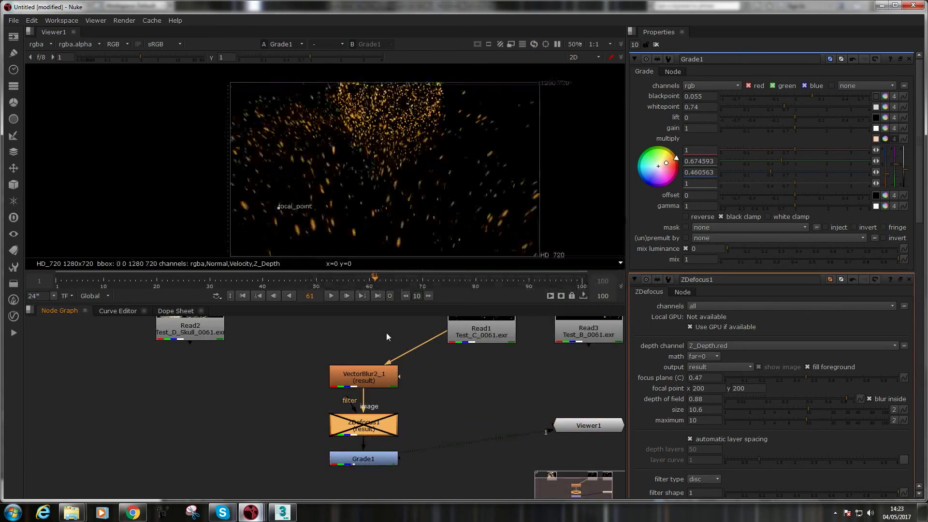
Lower the Grade1 whitepoint to 0.26, then return to frame 50
click(358, 459)
key(d)
key(d)
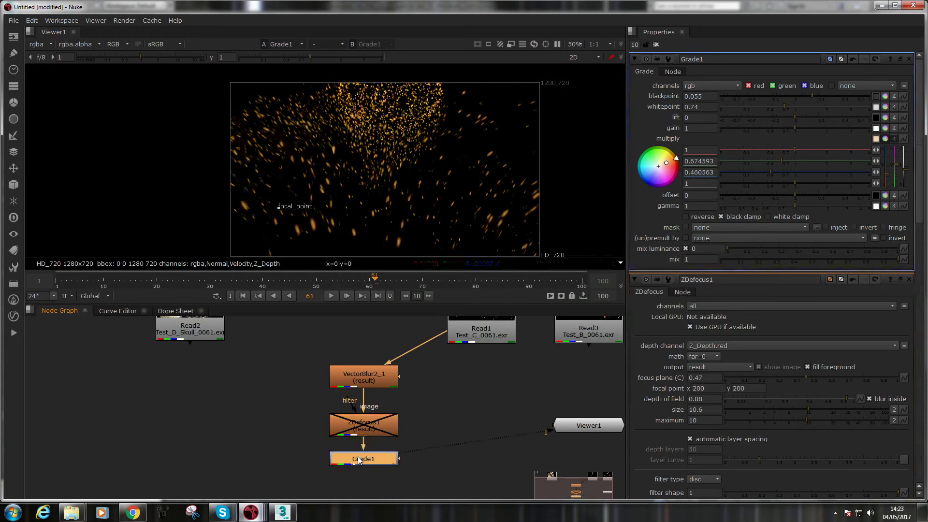
drag(781, 106, 758, 107)
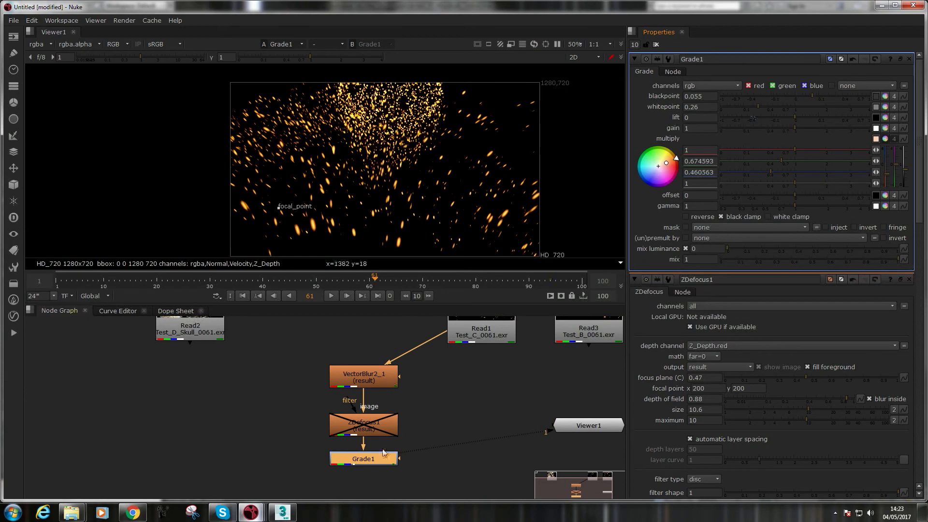
drag(375, 283, 316, 280)
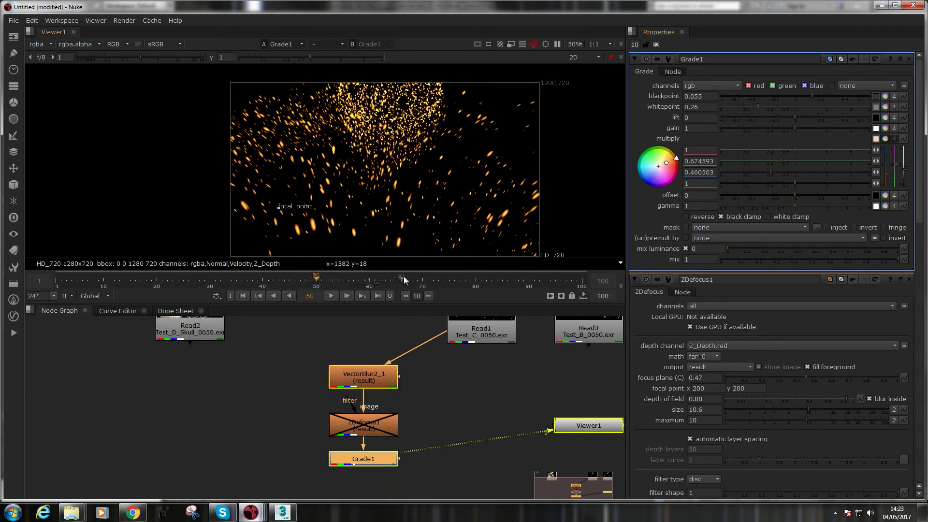
Check frames 87, 58 and 49, toggling VectorBlur2_1 off and back on to compare
drag(376, 280, 416, 280)
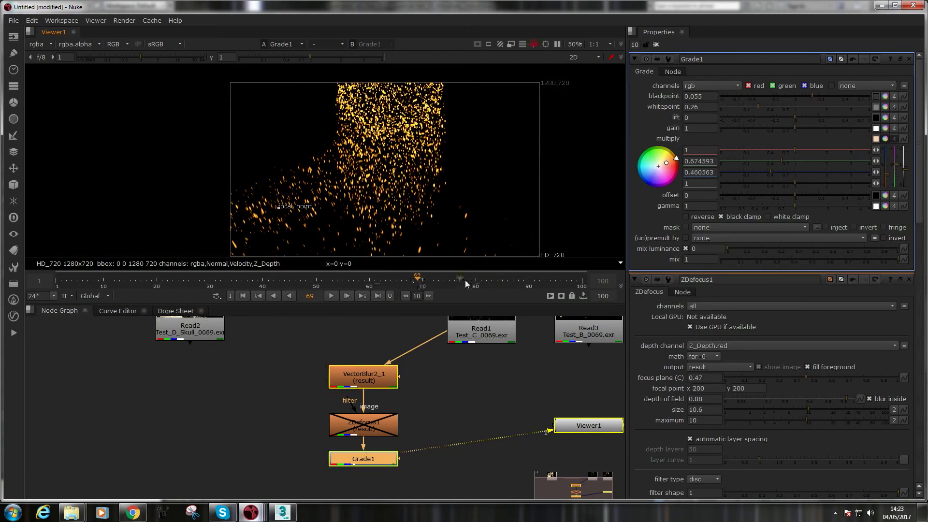
click(512, 280)
click(359, 280)
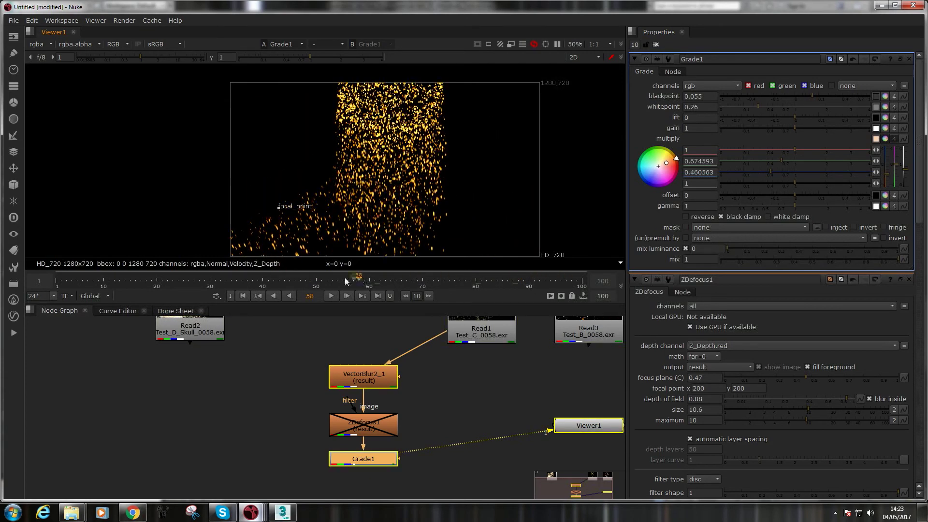
click(310, 283)
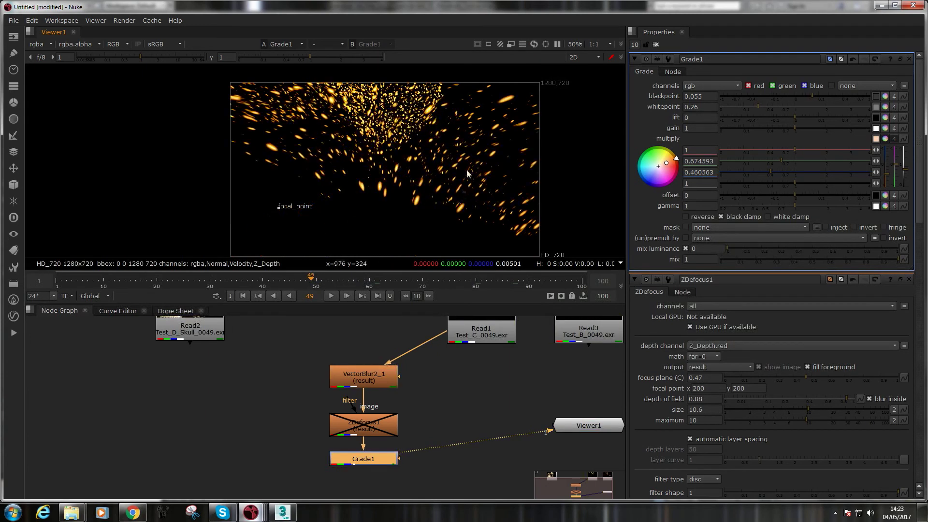
click(367, 383)
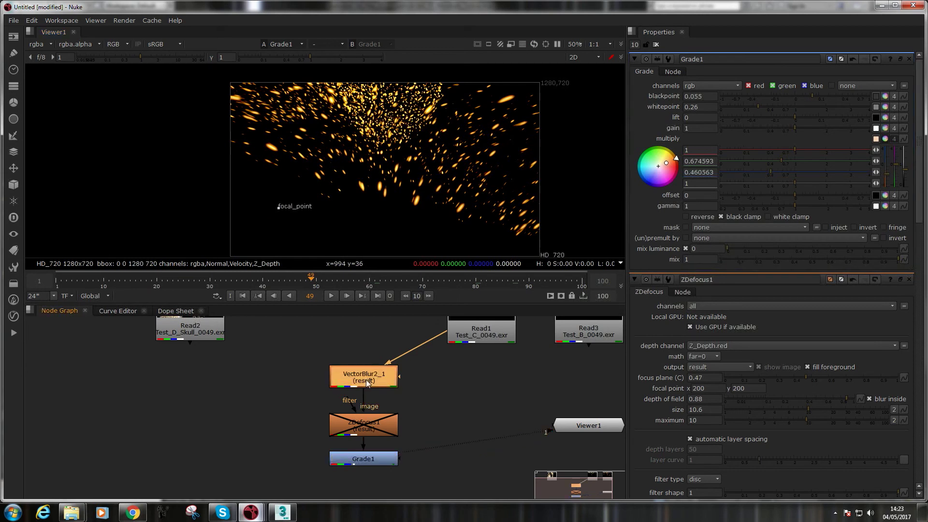
key(d)
key(d)
key(d)
key(d)
key(d)
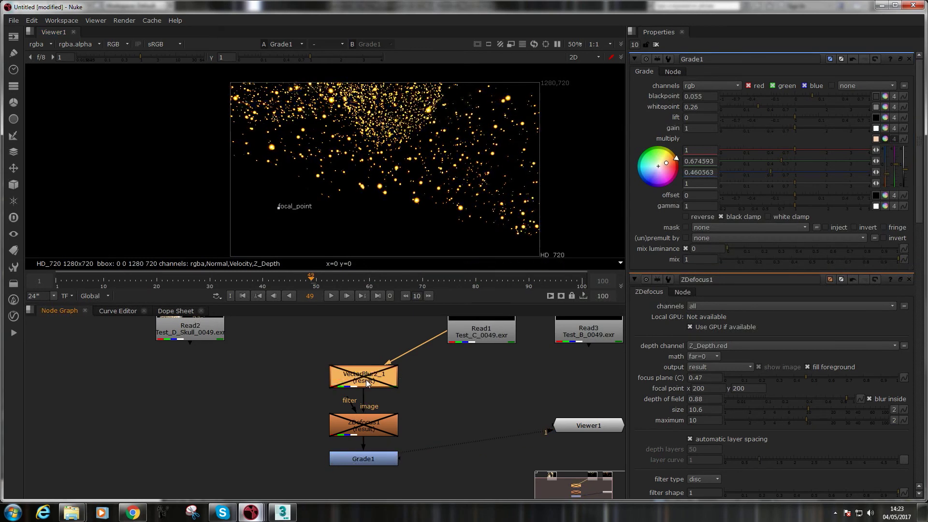
key(d)
key(d)
key(d)
key(d)
key(d)
key(d)
key(d)
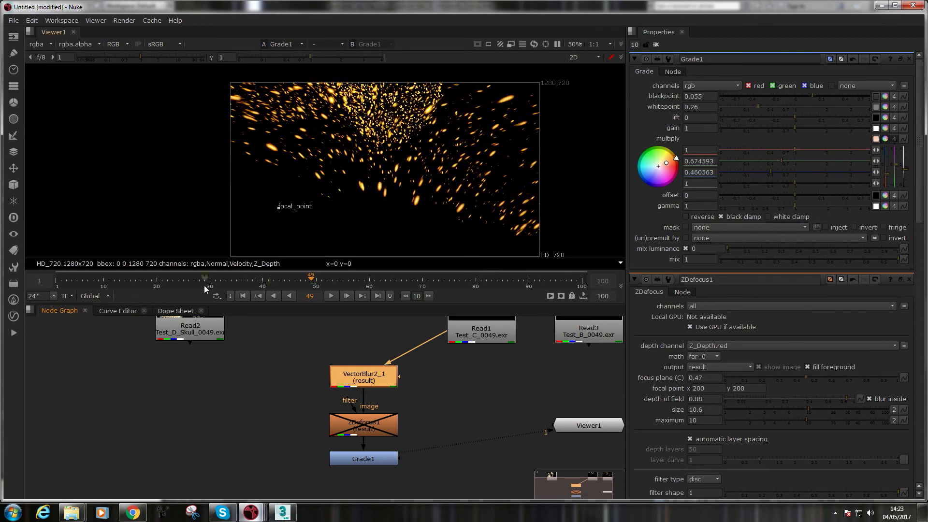
Return to frame 1, play the sequence forward, then play it backward
click(242, 295)
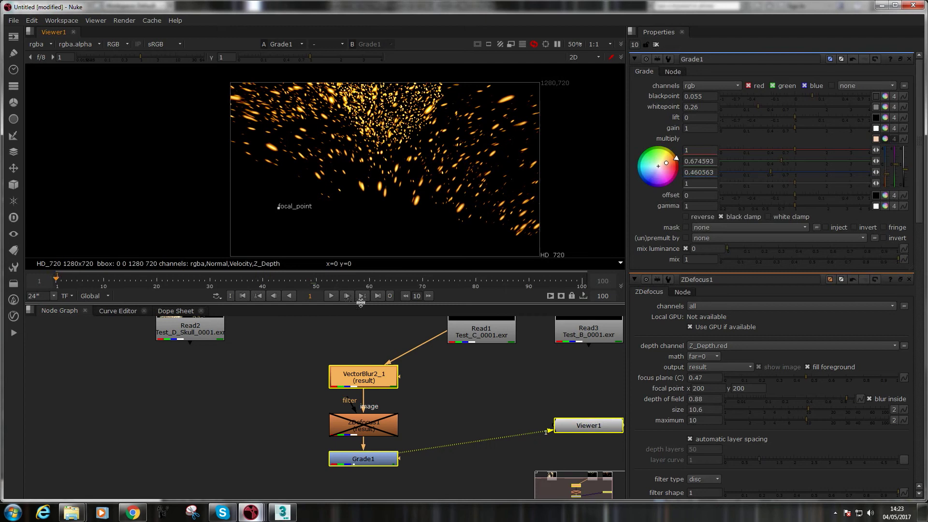
click(331, 296)
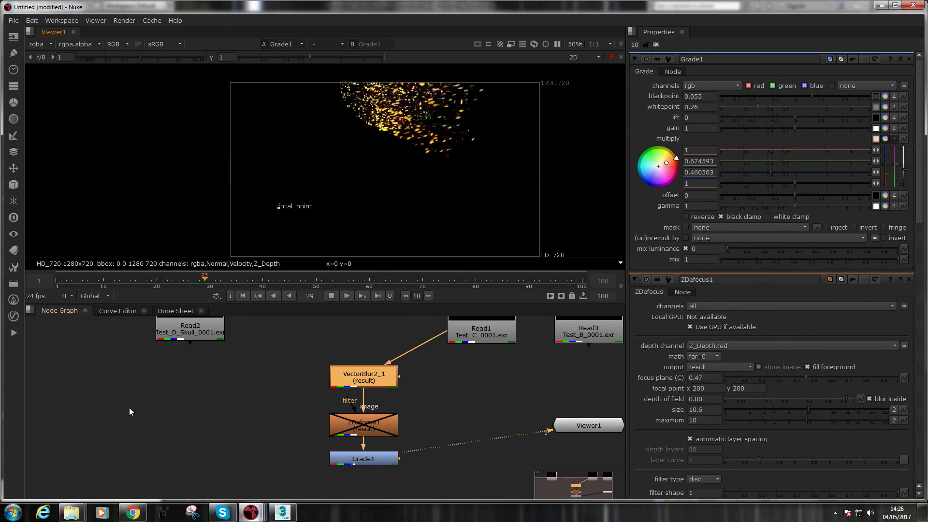
click(289, 296)
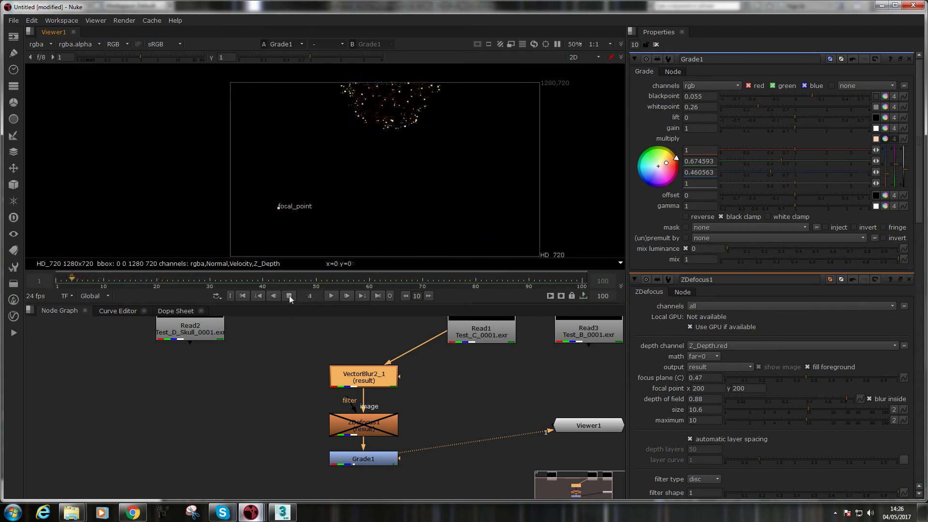
Stop playback and view the Read3 (Test_B) footage at frame 90
click(289, 297)
middle_drag(584, 324, 429, 399)
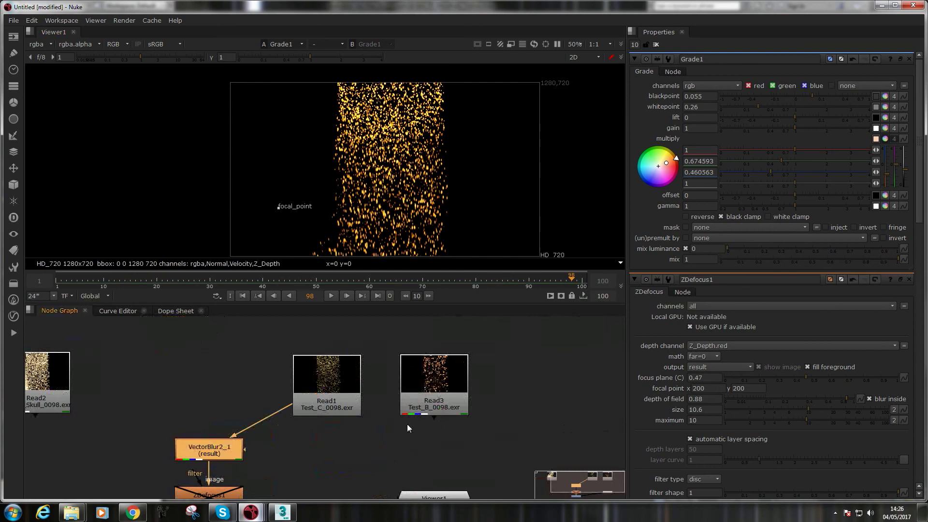
click(432, 399)
key(1)
drag(435, 279, 322, 281)
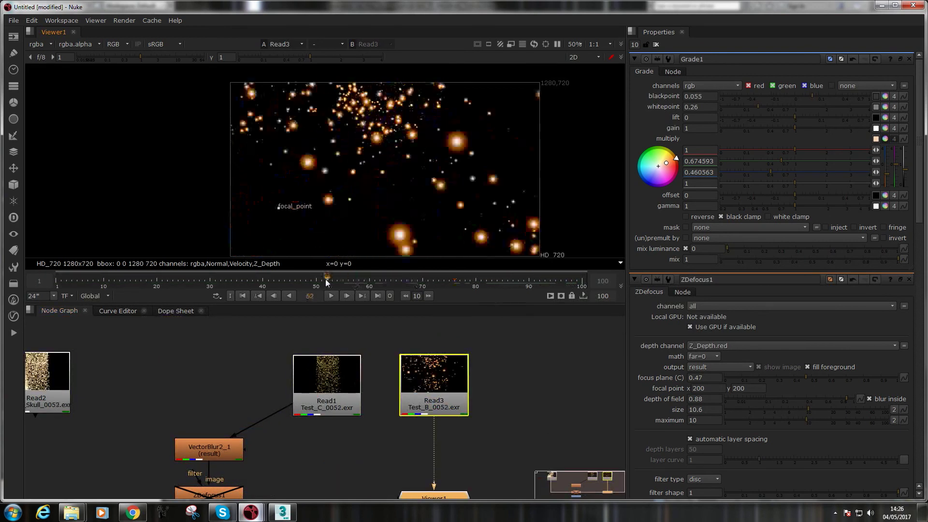
Inspect Read3's Z_Depth and Velocity passes, return to rgba, and reconnect VectorBlur2_1 to Read3
click(45, 44)
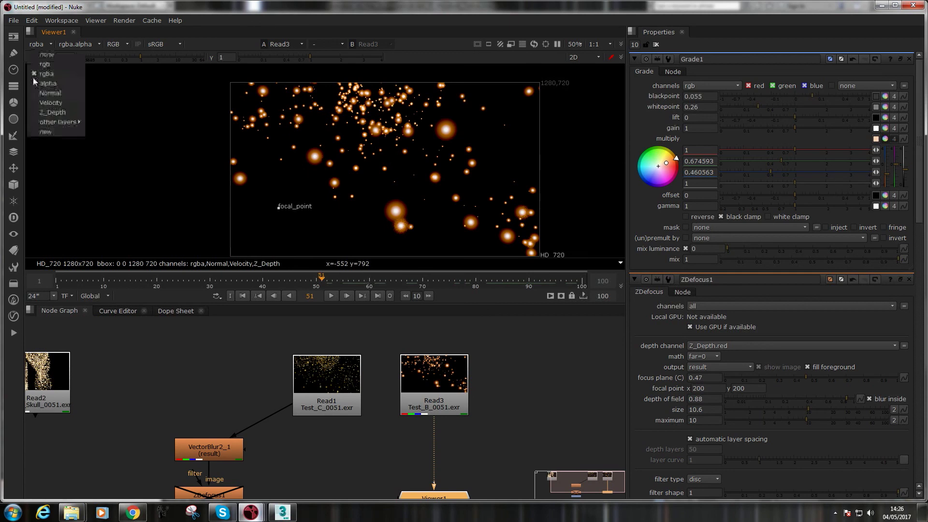
click(51, 112)
click(55, 46)
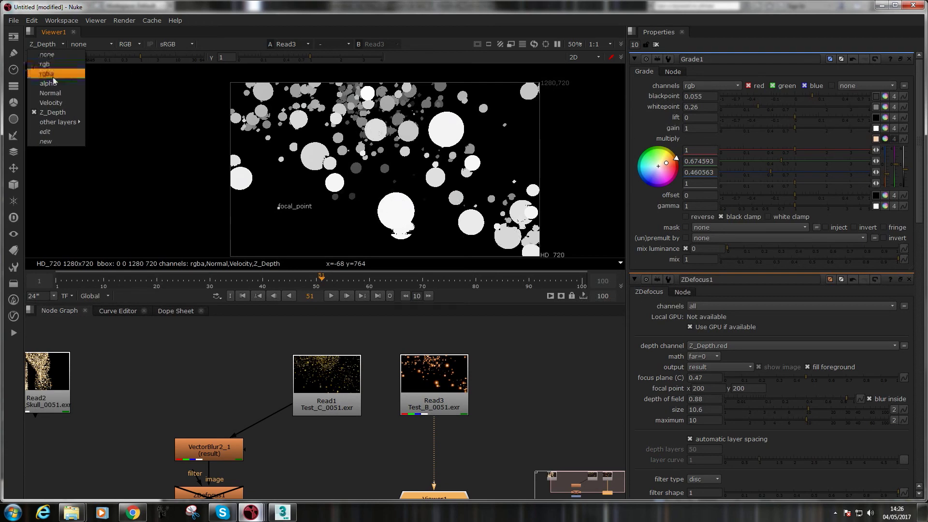
click(49, 102)
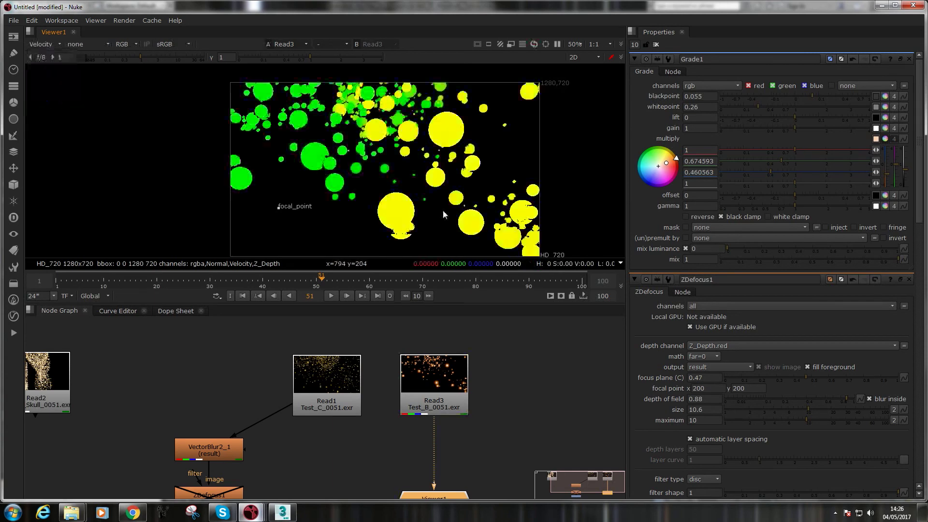
drag(380, 279, 146, 284)
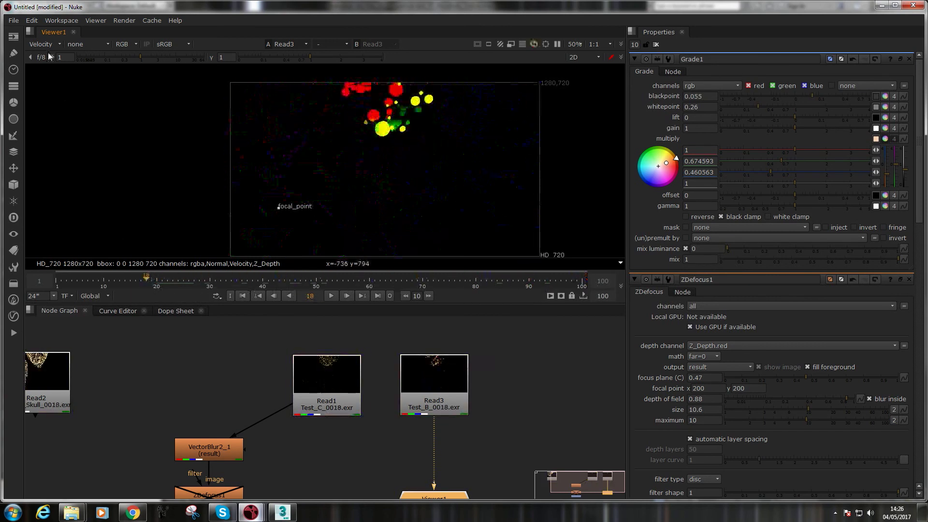
click(42, 45)
click(45, 73)
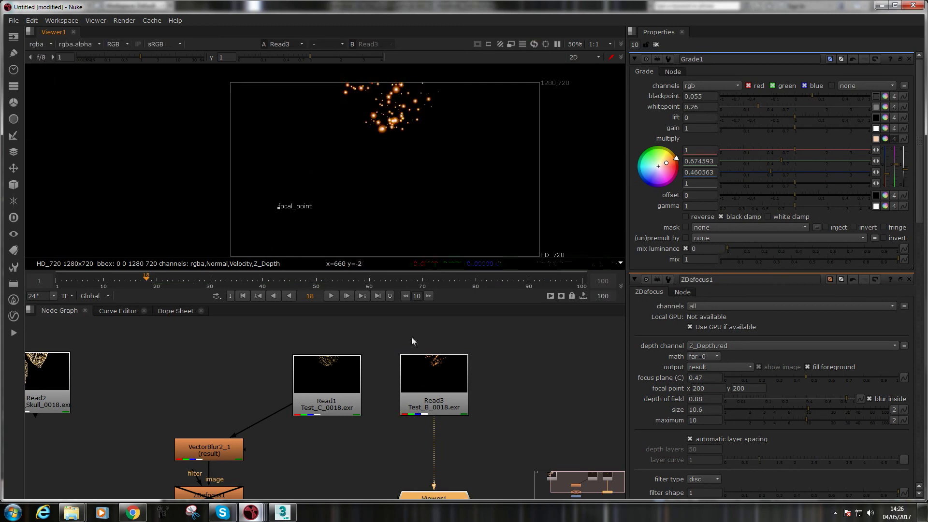
middle_drag(374, 403, 401, 342)
drag(362, 334, 223, 335)
View the Grade1 output and step through frames 49, 63, 70, 79, 88, 93, 97 and 99
click(248, 472)
key(1)
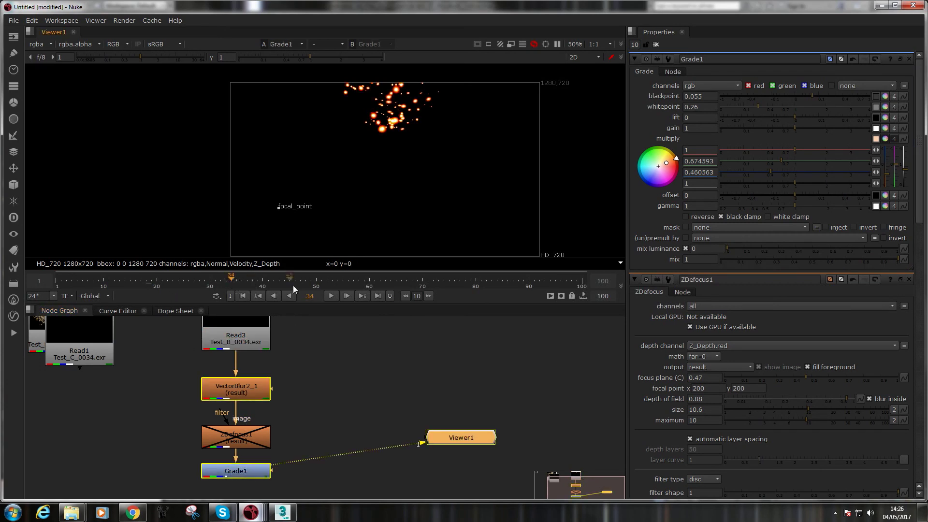
click(311, 280)
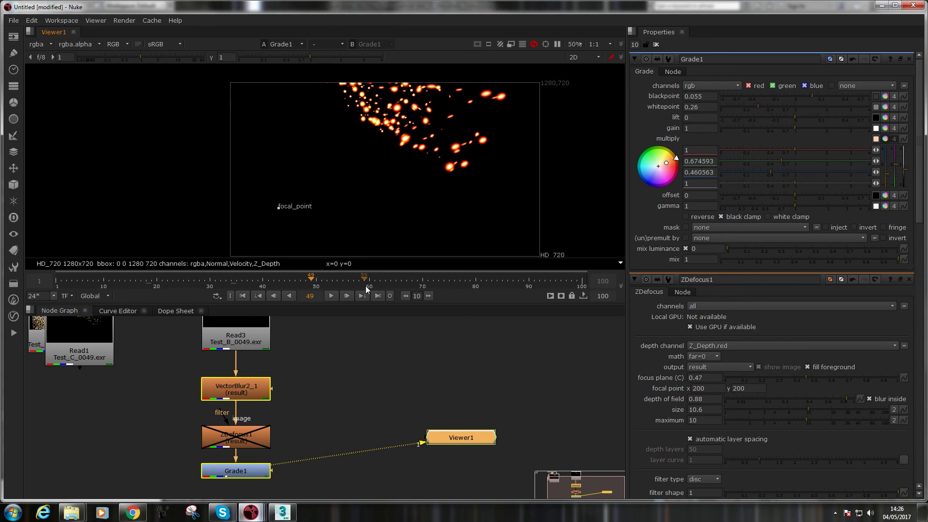
click(385, 284)
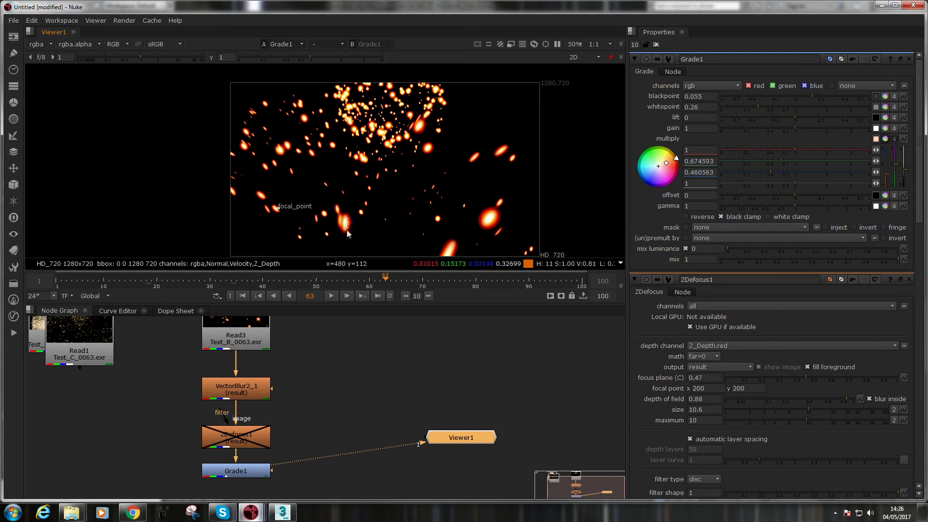
click(422, 281)
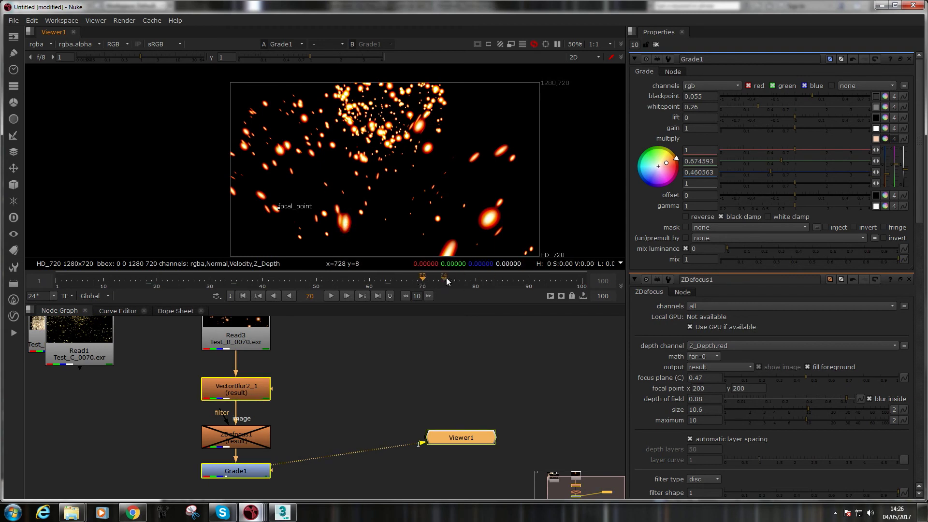
click(469, 280)
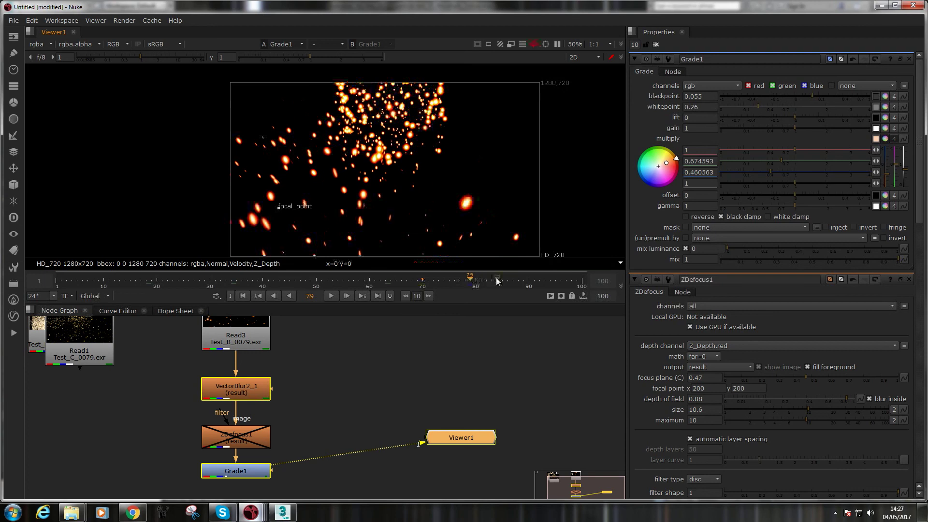
click(518, 280)
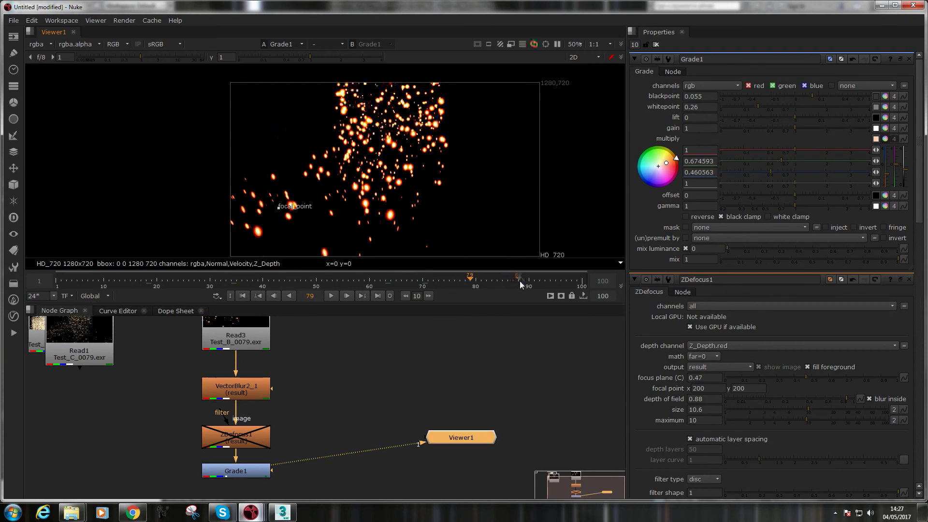
click(548, 281)
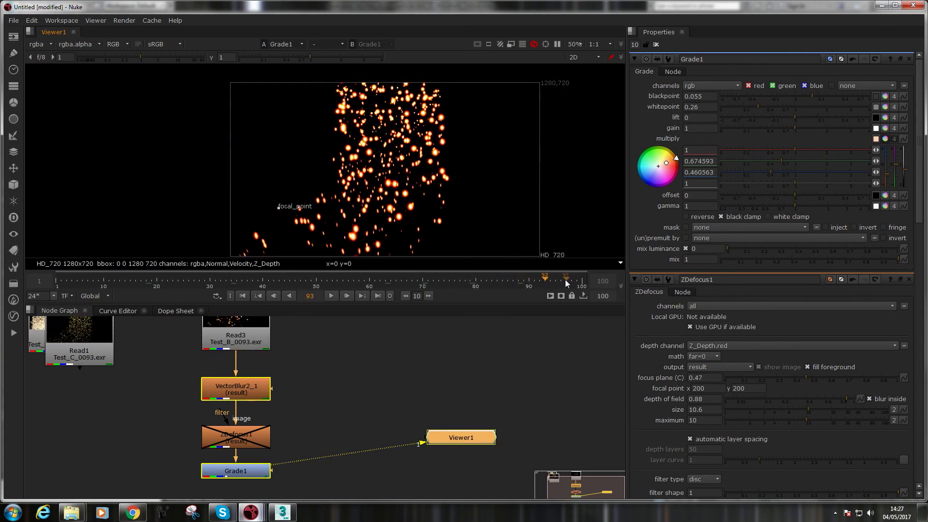
click(566, 281)
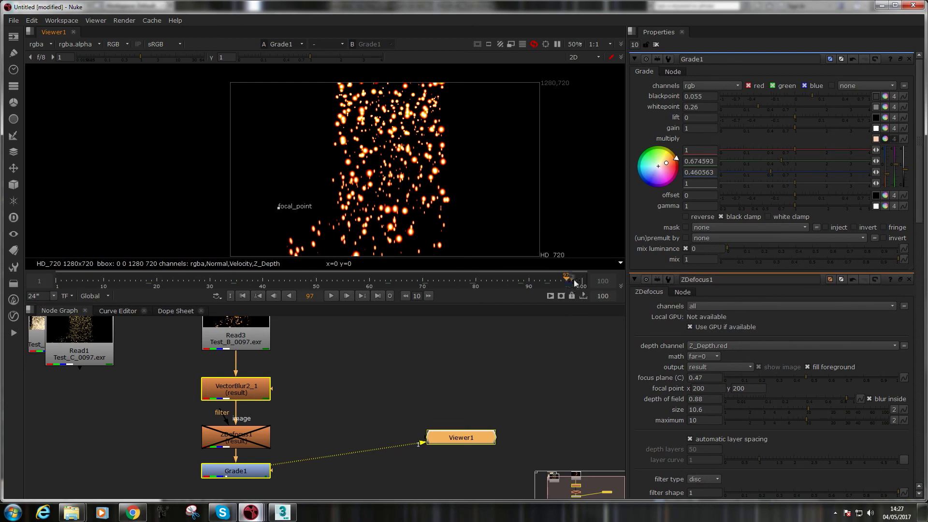
click(575, 282)
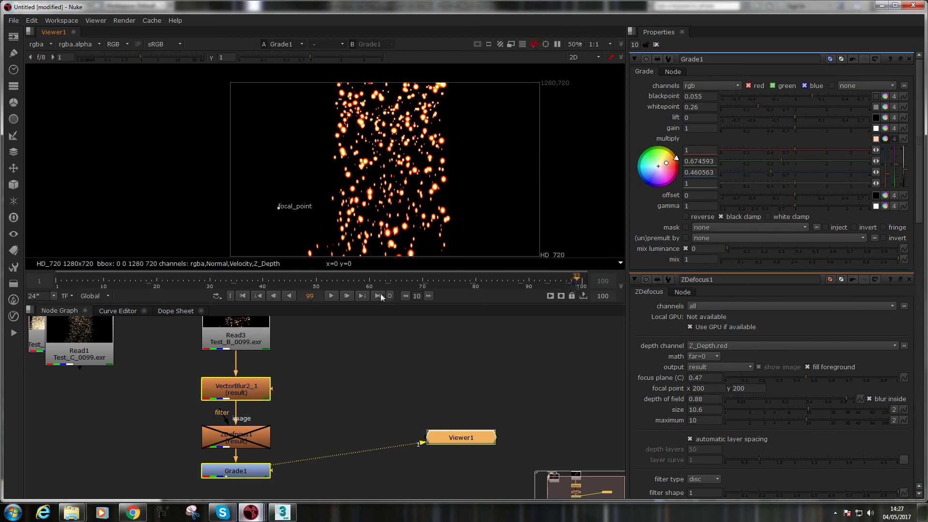
Play the sequence, toggle the viewer fullscreen and back, then stop at frame 56
click(331, 296)
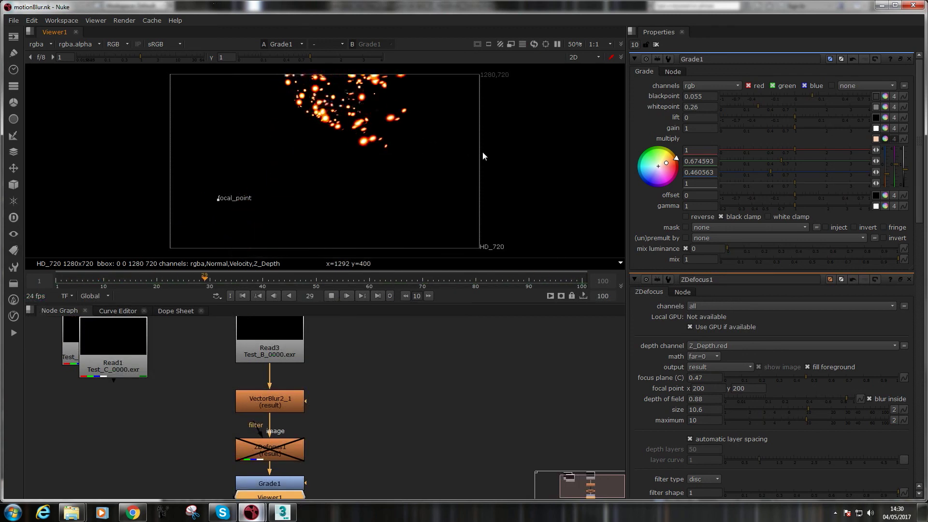
key(space)
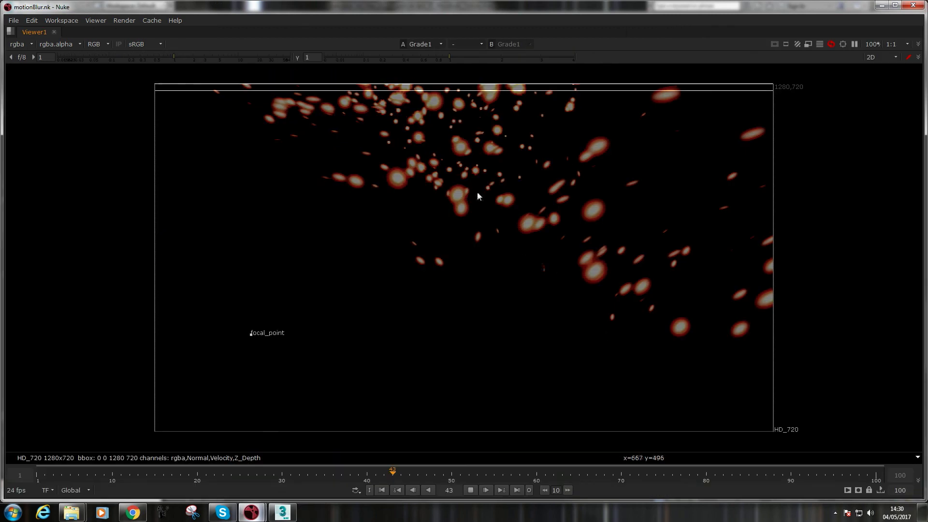
key(space)
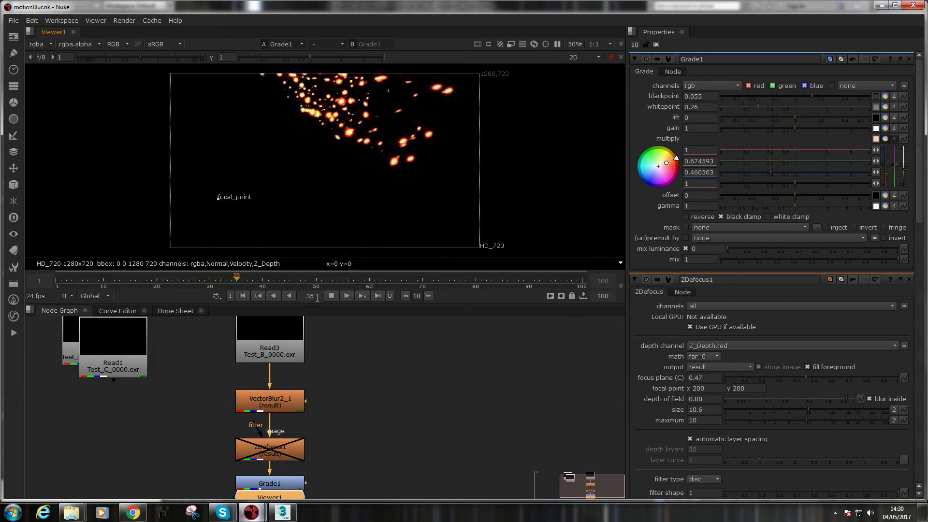
click(331, 295)
click(346, 280)
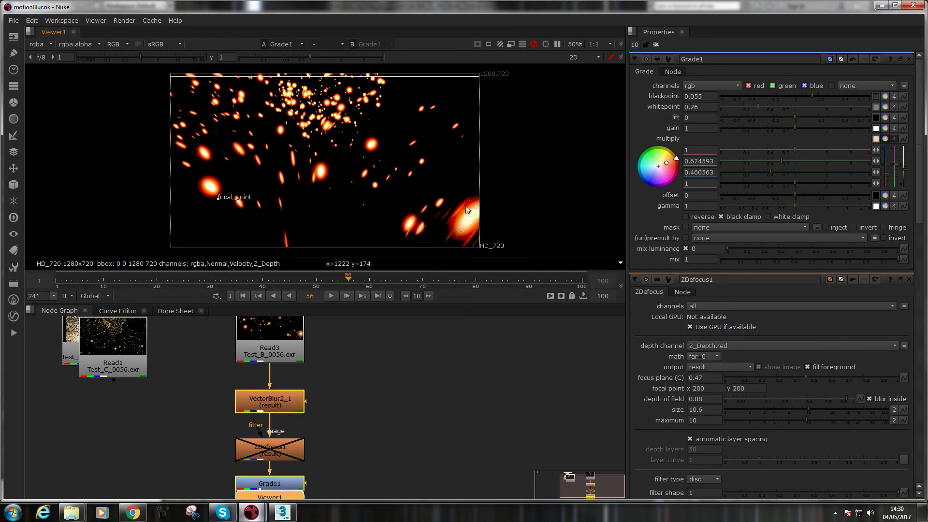
click(37, 45)
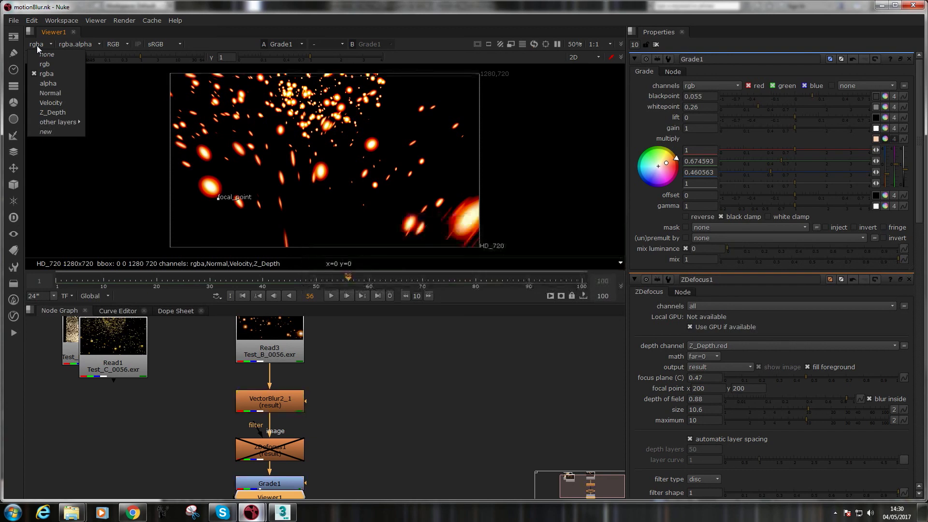
Show the Velocity layer and compare the blurred output against Read3's unblurred pass
click(520, 212)
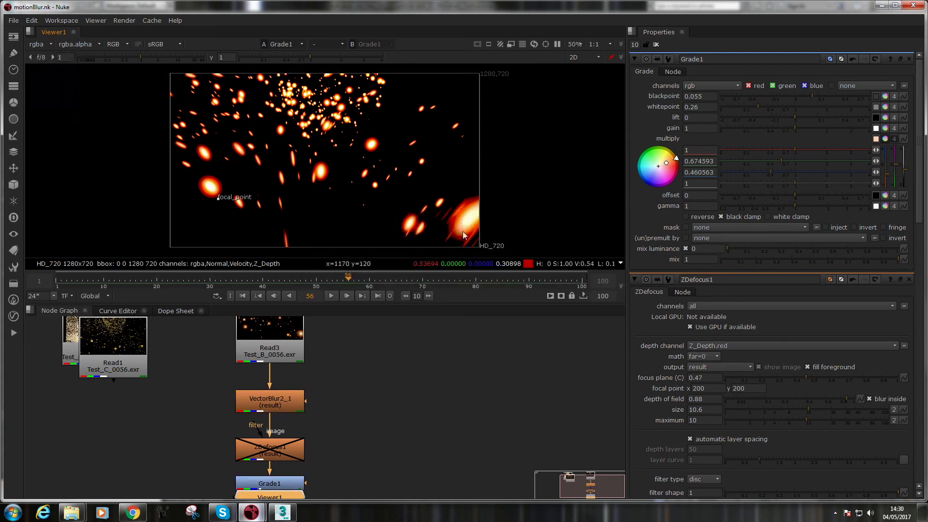
click(35, 45)
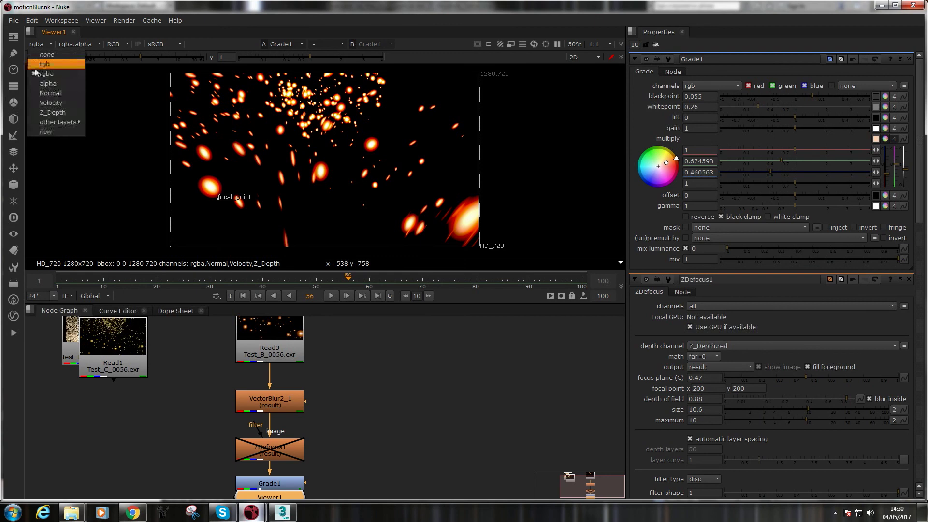
click(42, 102)
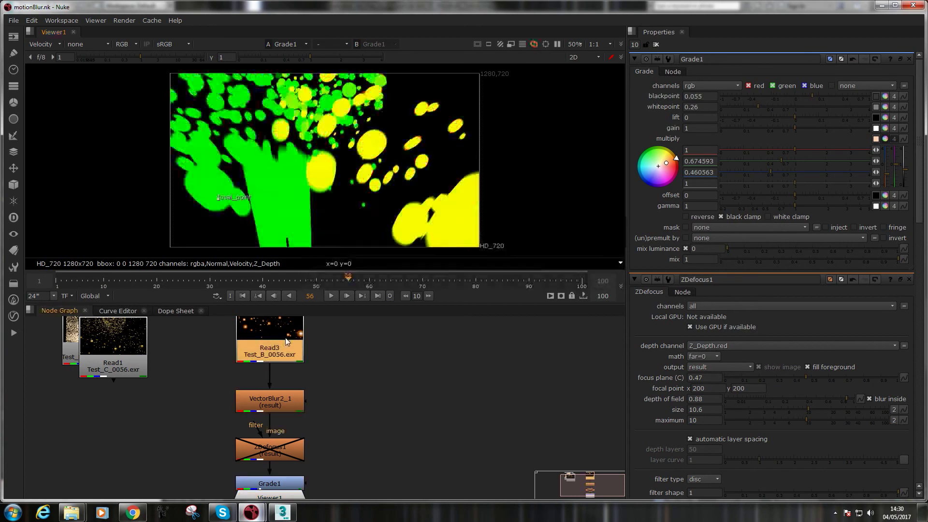
key(1)
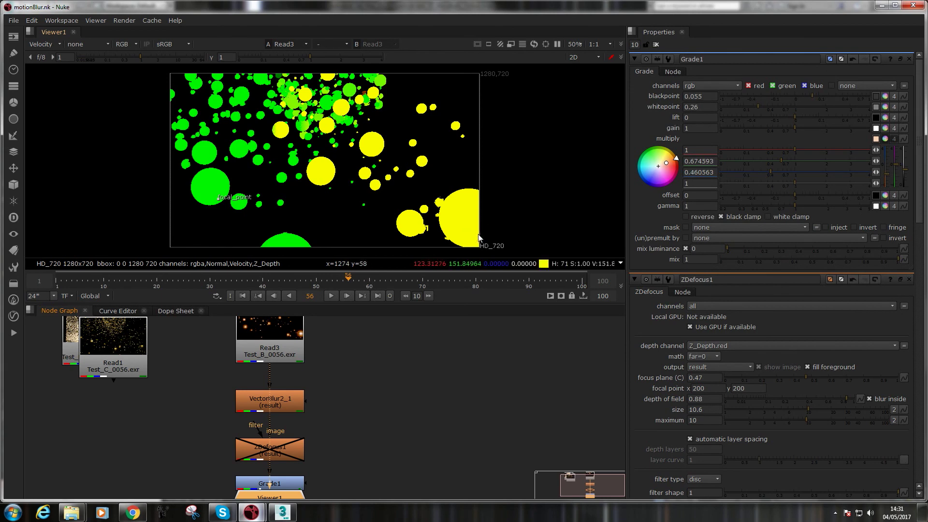
Switch the viewer back to the rgba layer and select Grade1
click(45, 44)
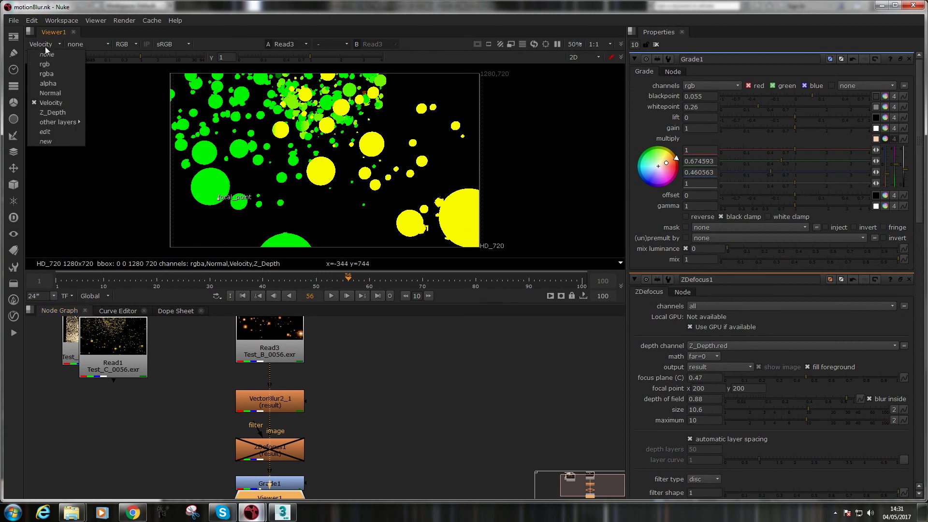
click(44, 74)
click(282, 485)
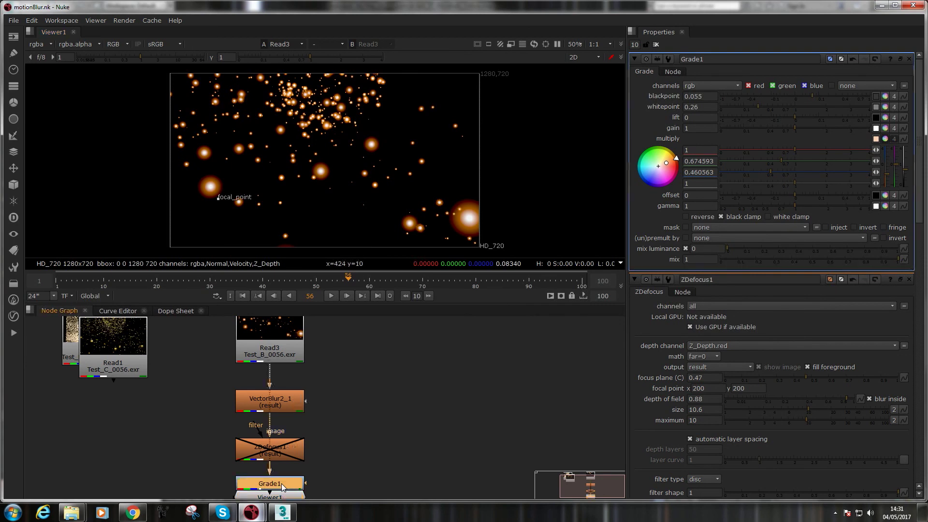
Connect viewer 1 to Grade1 to show the motion-blurred orange particles
key(1)
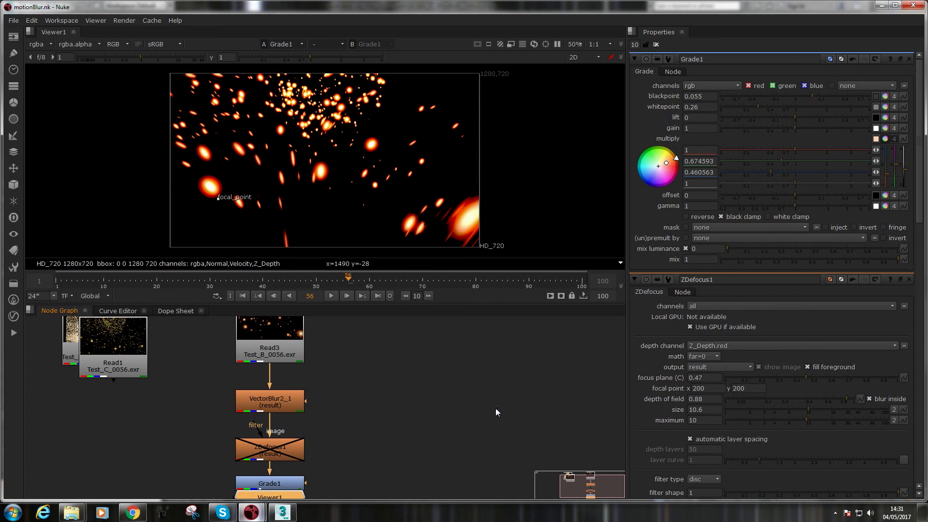
Jump to frame 46, then to frame 83 on the timeline
click(295, 280)
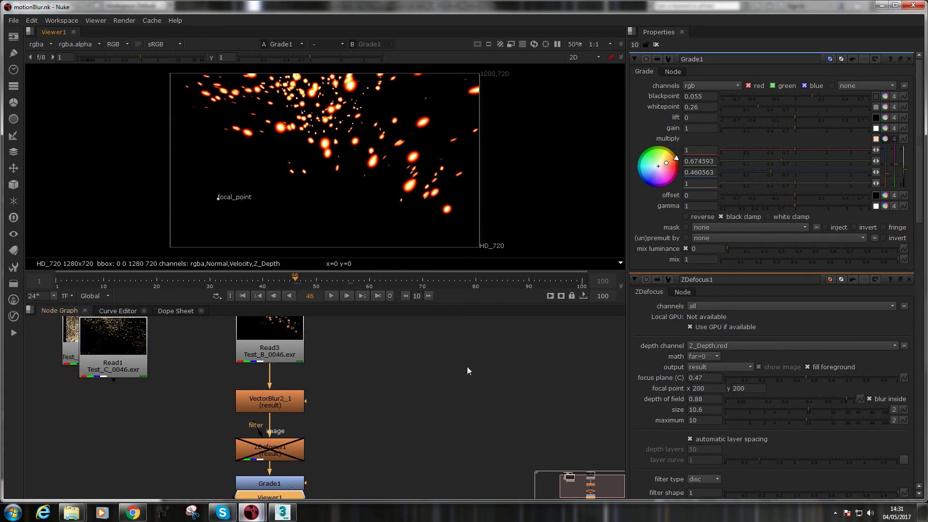
click(492, 280)
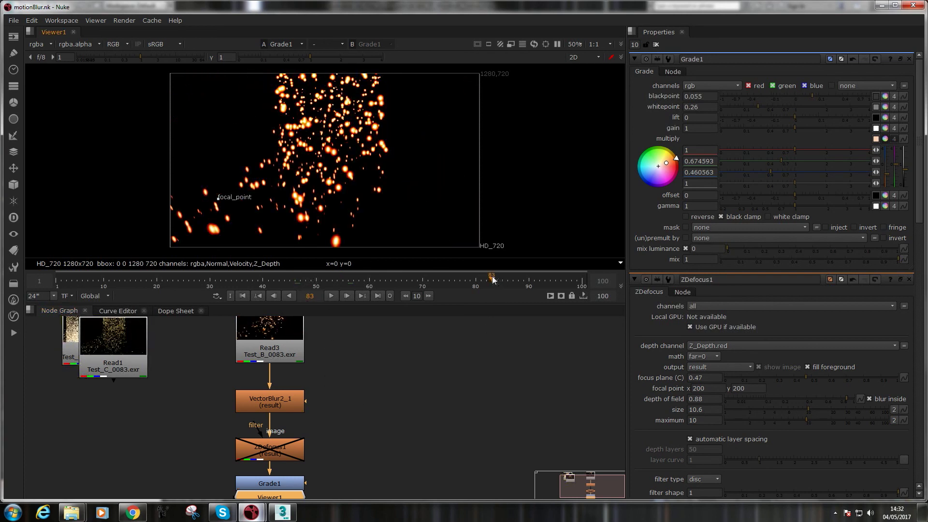